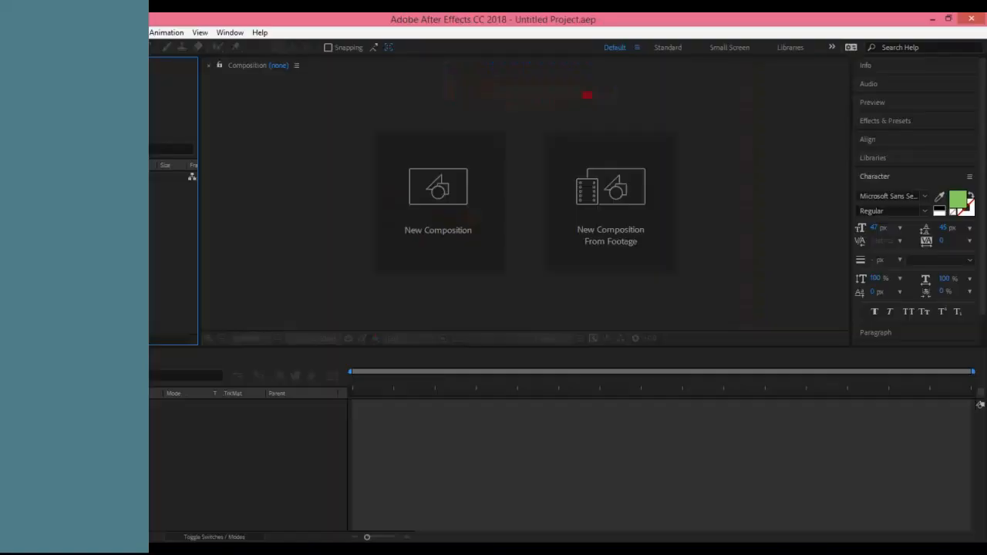
Create a new 1280 x 720 px composition at 30 frames per second with a 10-second duration
{"action": "left_click", "coordinate": [414, 235]}
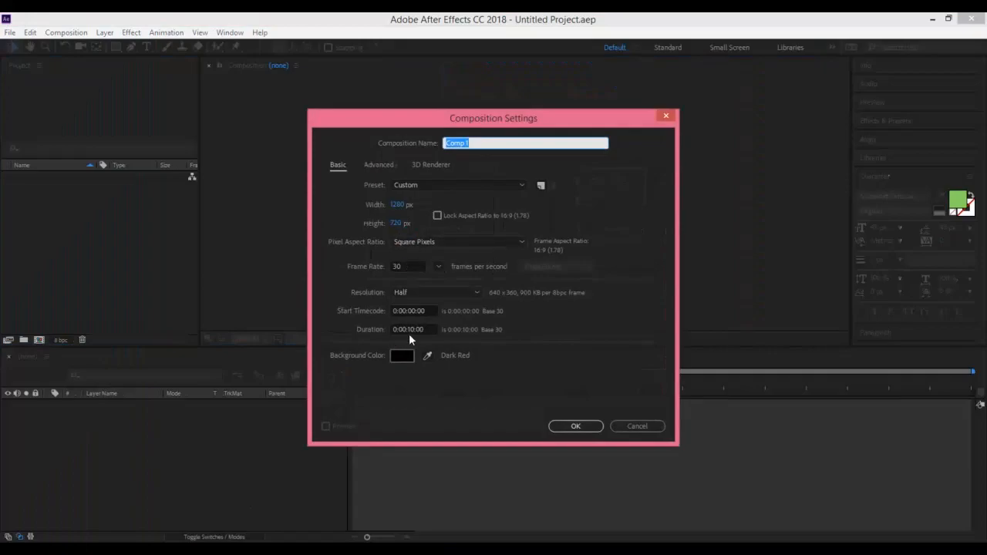
{"action": "left_click", "coordinate": [574, 426]}
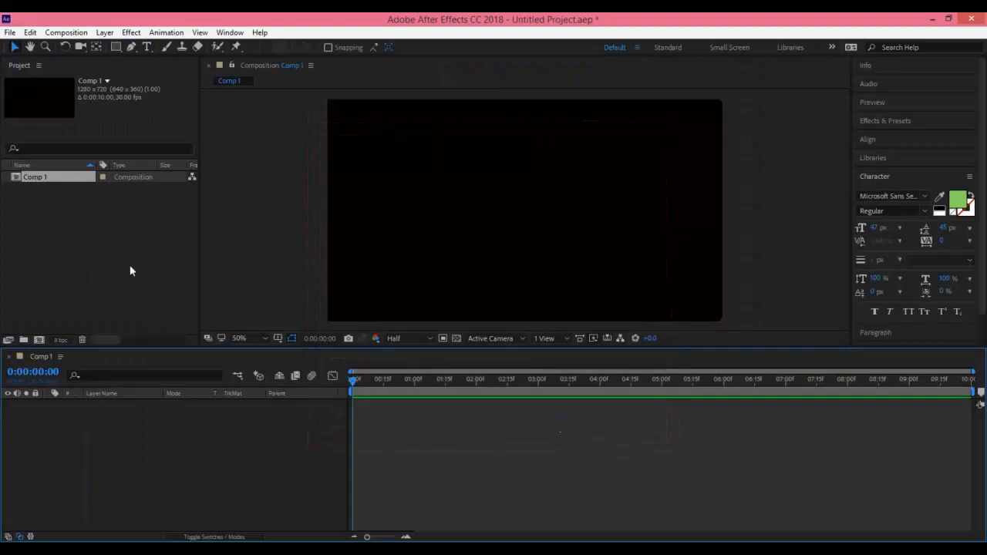
Import the image map from the PICS folder on the Desktop and add it to Comp 1 as a layer
{"action": "double_click", "coordinate": [130, 271]}
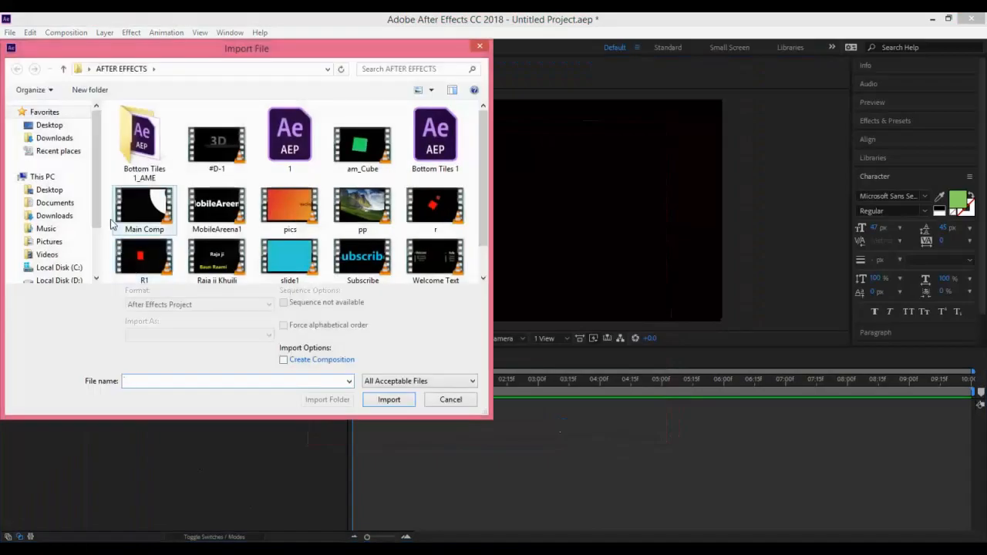
{"action": "left_click", "coordinate": [50, 125]}
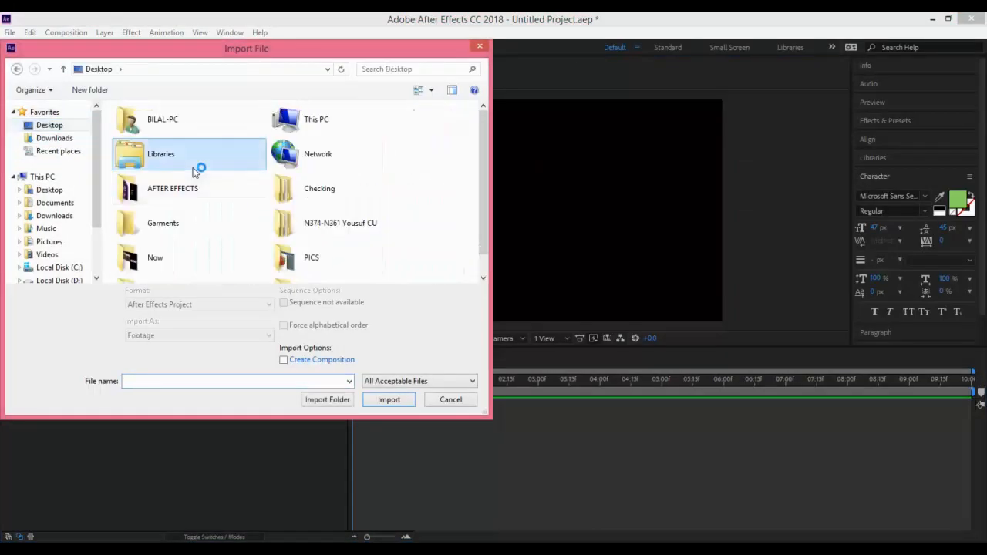
{"action": "key", "text": "Return"}
{"action": "key", "text": "m"}
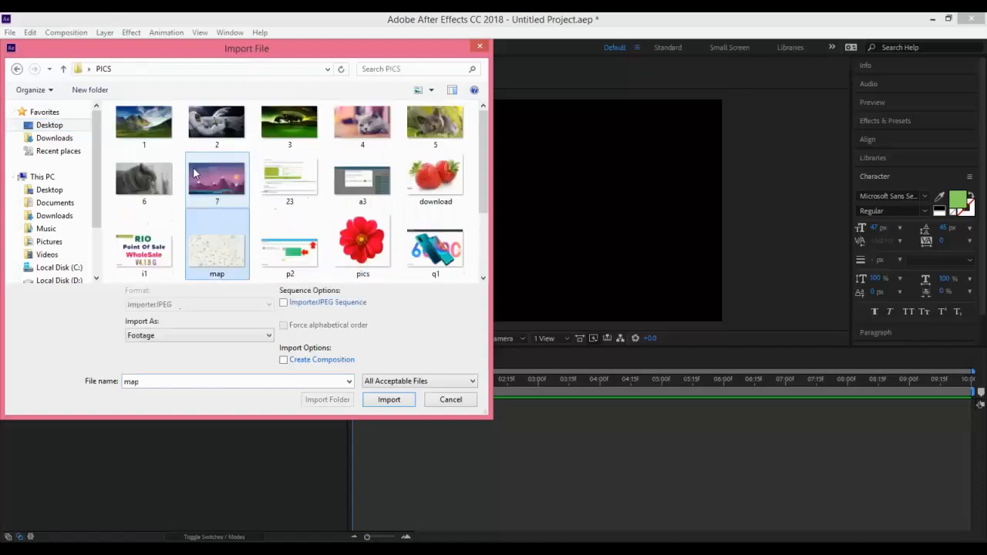
{"action": "key", "text": "Return"}
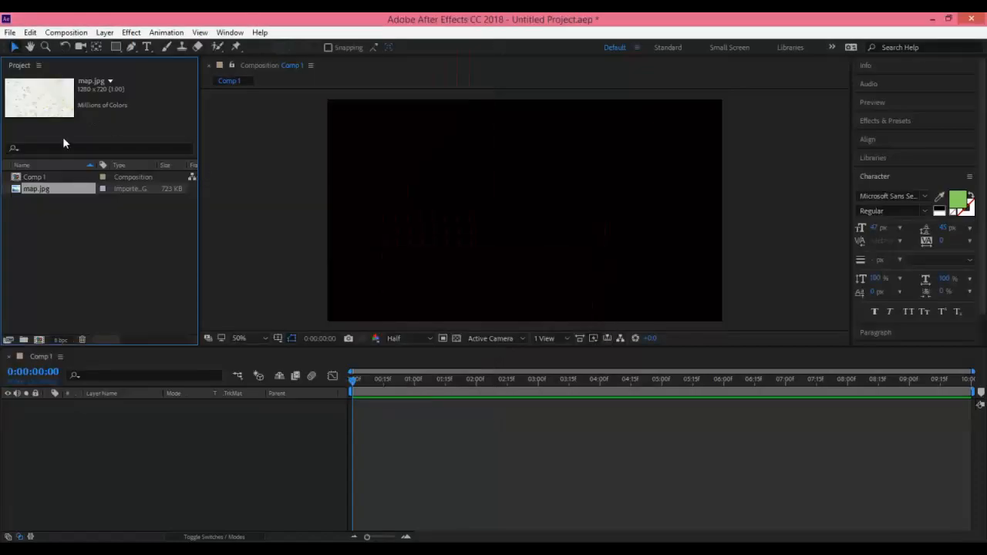
{"action": "left_click_drag", "start_coordinate": [51, 191], "coordinate": [123, 451]}
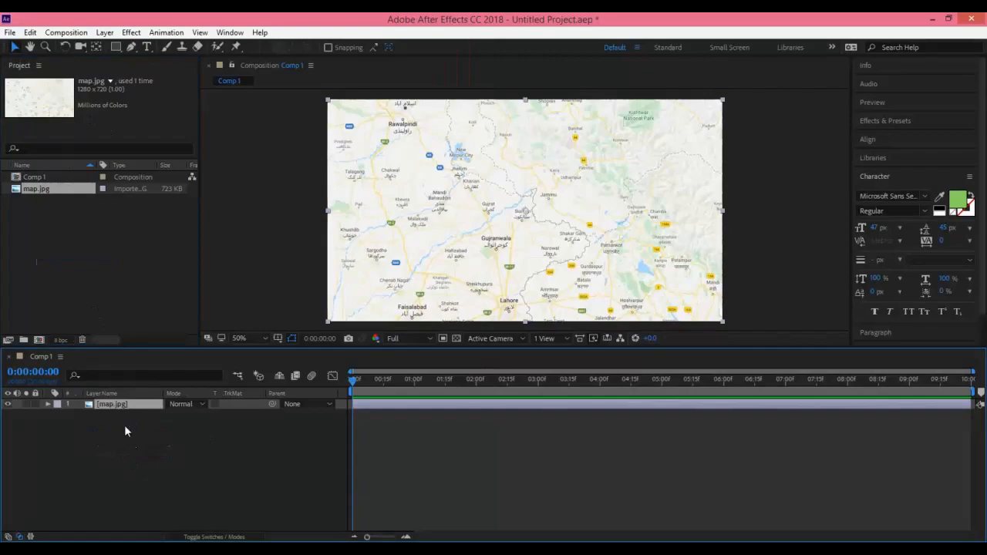
{"action": "left_click", "coordinate": [153, 435]}
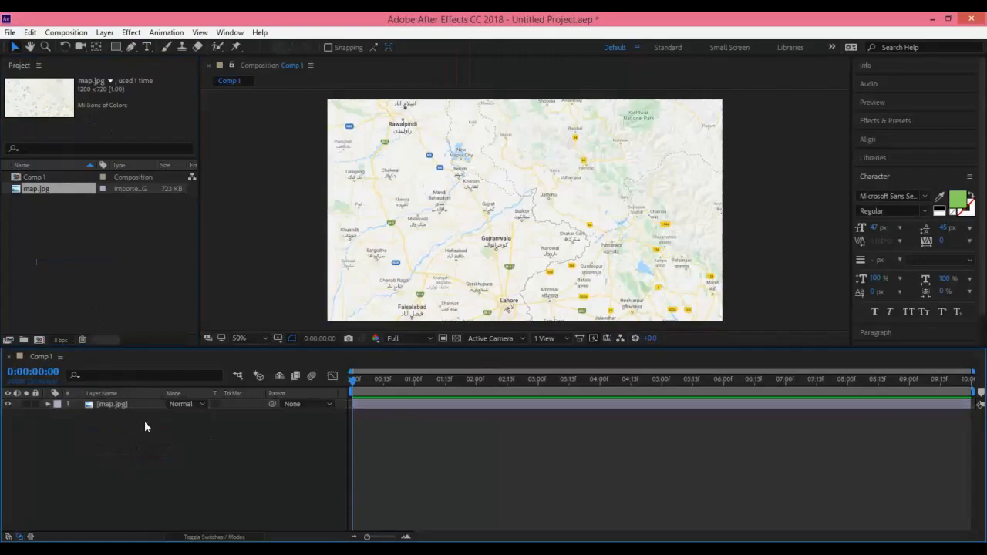
With no layer selected, draw an open Pen tool path along the road from Islamabad past Jhelum, Gujrat and Gujranwala to Lahore
{"action": "left_click", "coordinate": [120, 403]}
{"action": "left_click", "coordinate": [139, 431]}
{"action": "left_click", "coordinate": [131, 46]}
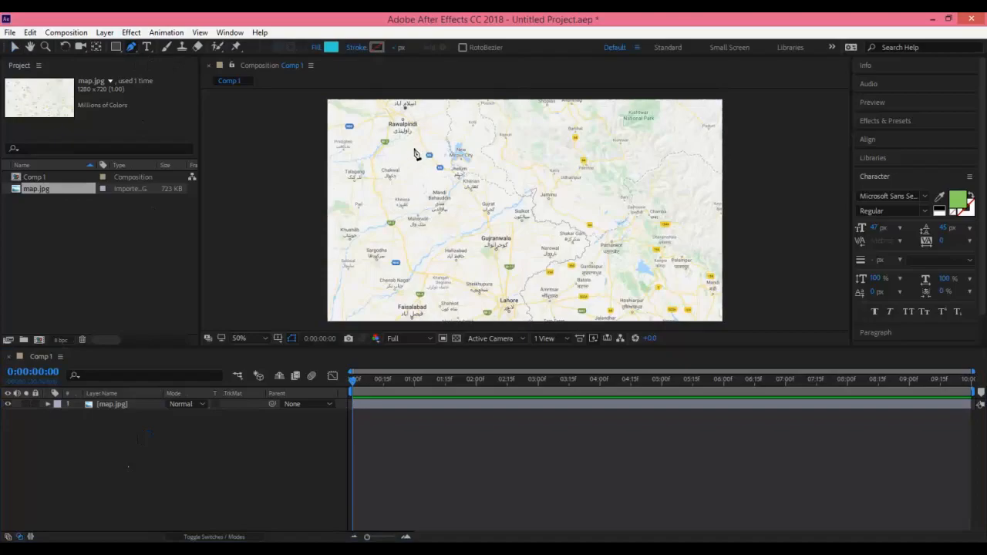
{"action": "left_click", "coordinate": [404, 107]}
{"action": "left_click", "coordinate": [429, 154]}
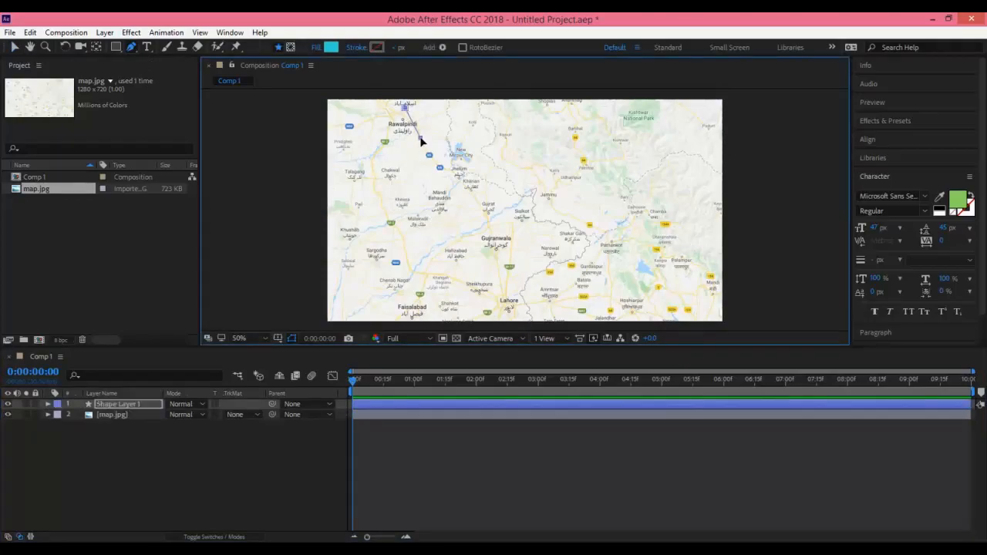
{"action": "left_click", "coordinate": [439, 169]}
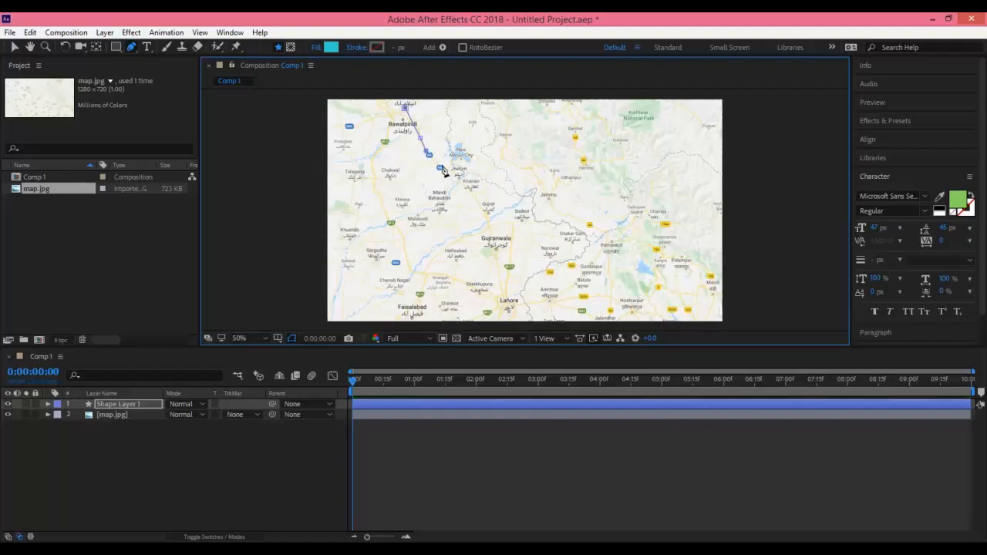
{"action": "left_click", "coordinate": [450, 170]}
{"action": "left_click", "coordinate": [463, 183]}
{"action": "left_click", "coordinate": [476, 199]}
{"action": "left_click", "coordinate": [486, 221]}
{"action": "left_click", "coordinate": [498, 267]}
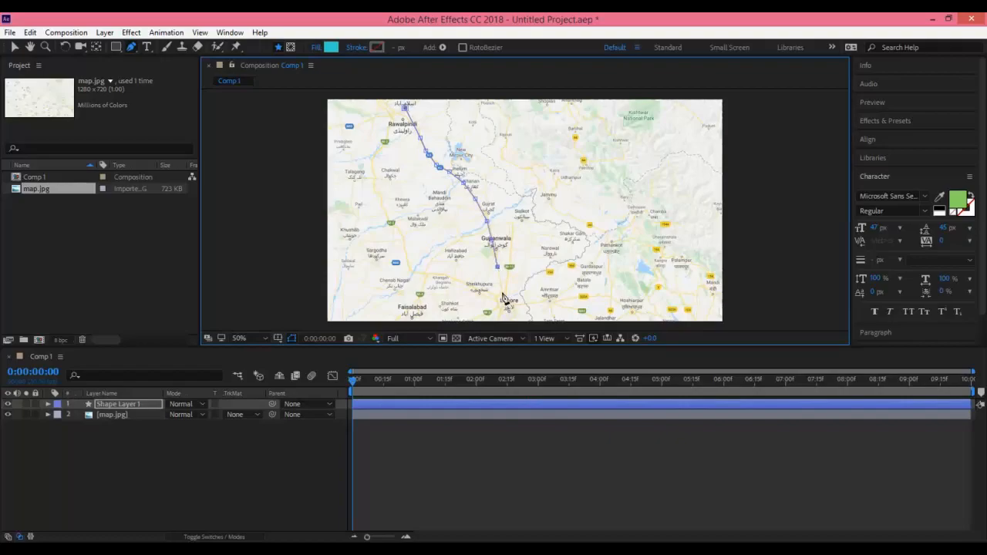
{"action": "left_click", "coordinate": [503, 300]}
{"action": "left_click", "coordinate": [512, 312]}
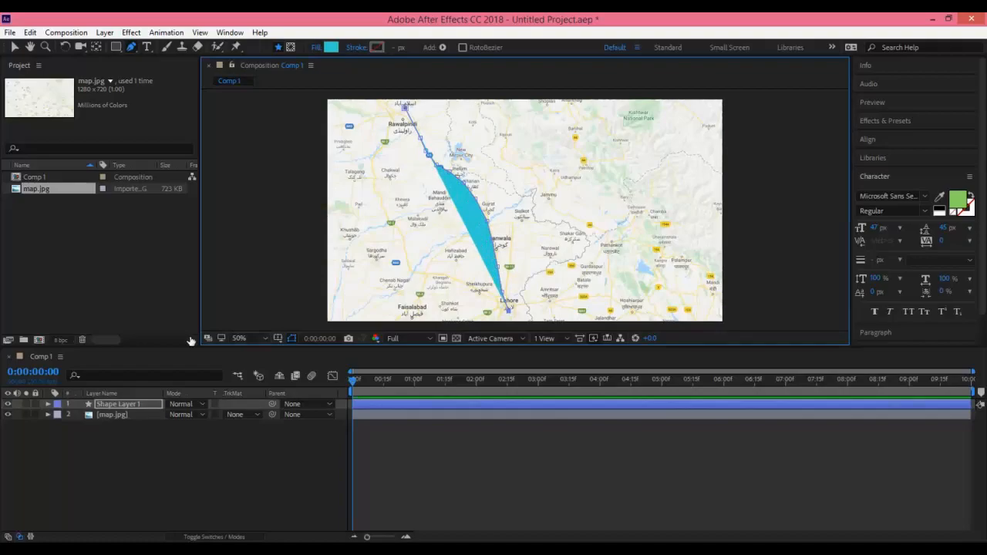
Rename the new shape layer as Line
{"action": "right_click", "coordinate": [113, 407]}
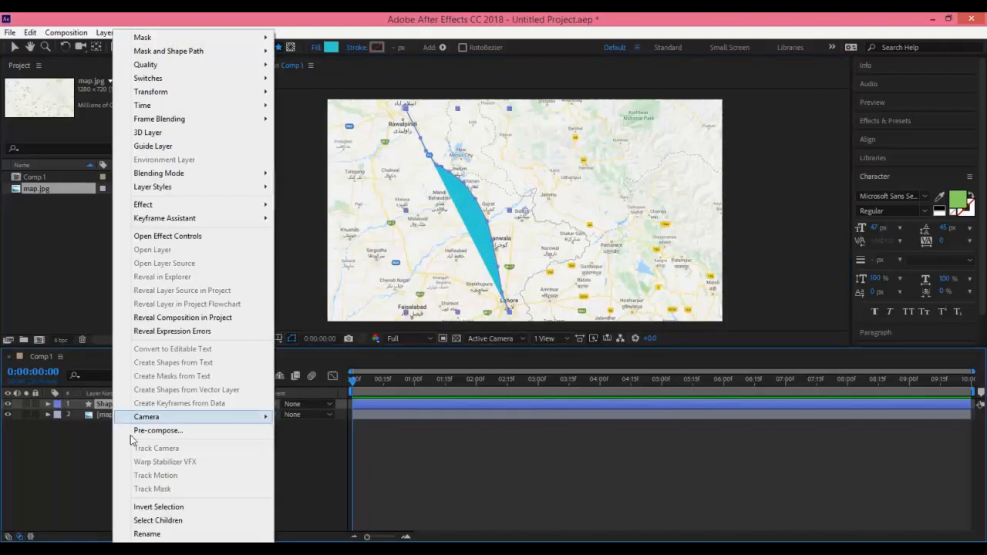
{"action": "left_click", "coordinate": [146, 534]}
{"action": "type", "text": "Line"}
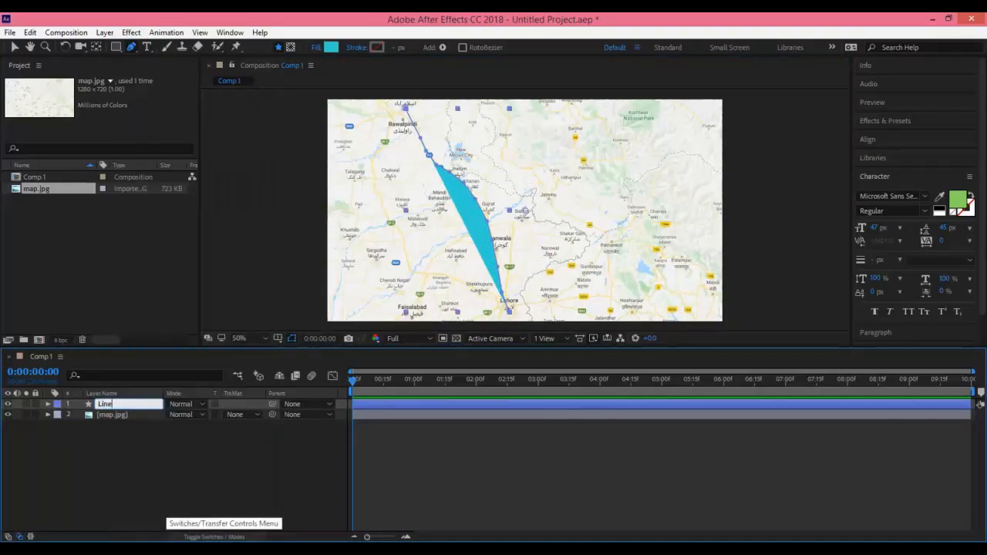
{"action": "key", "text": "Return"}
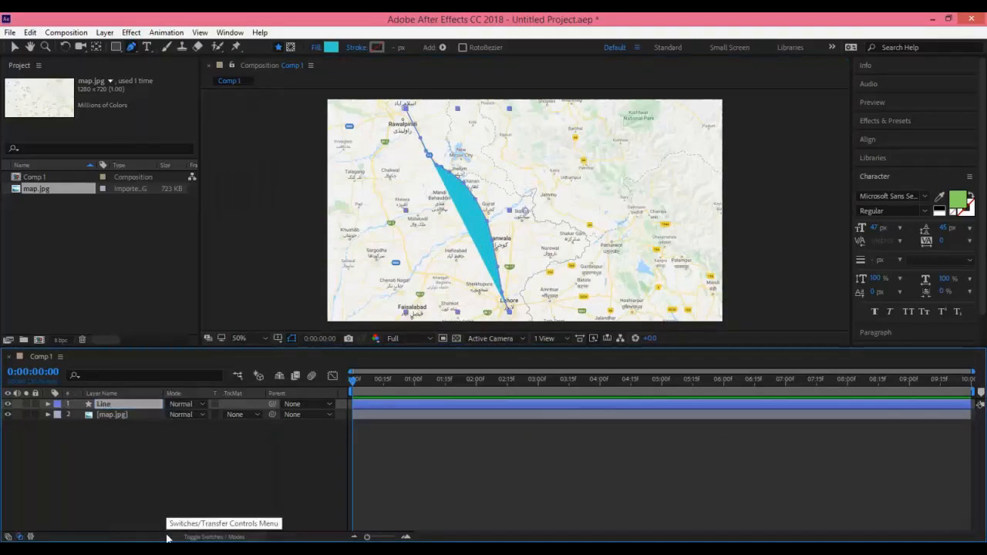
Delete Fill 1 from Shape 1 in the Line layer
{"action": "left_click", "coordinate": [49, 404]}
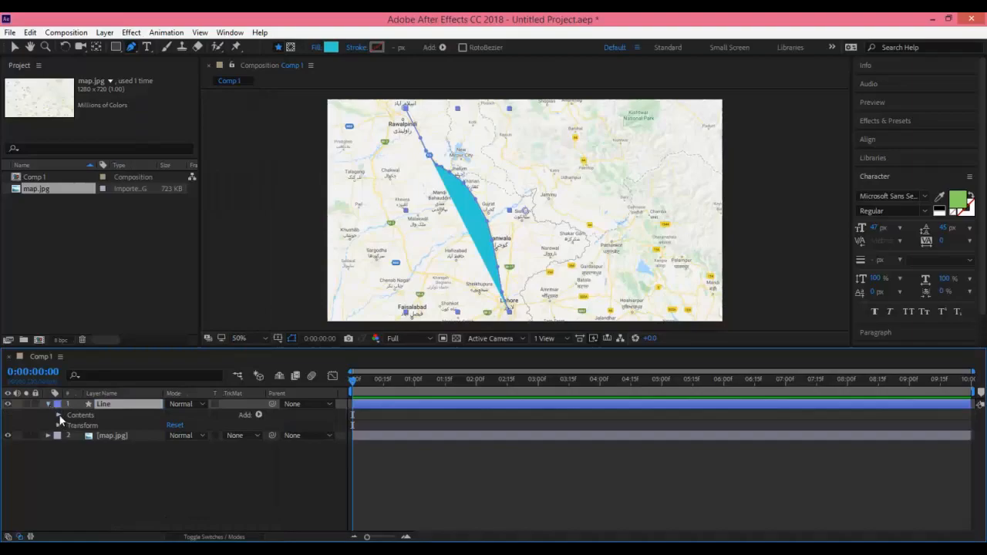
{"action": "left_click", "coordinate": [58, 415]}
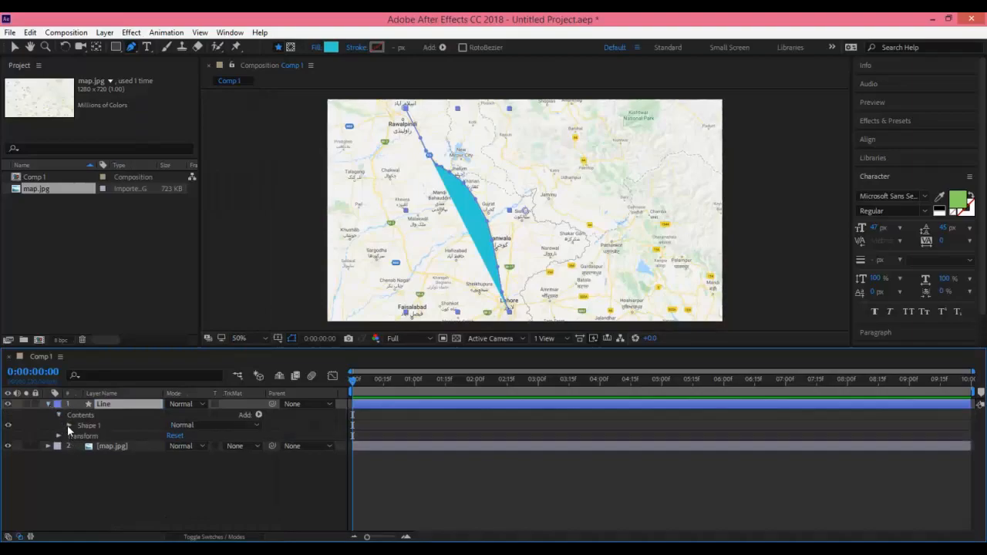
{"action": "left_click", "coordinate": [69, 426]}
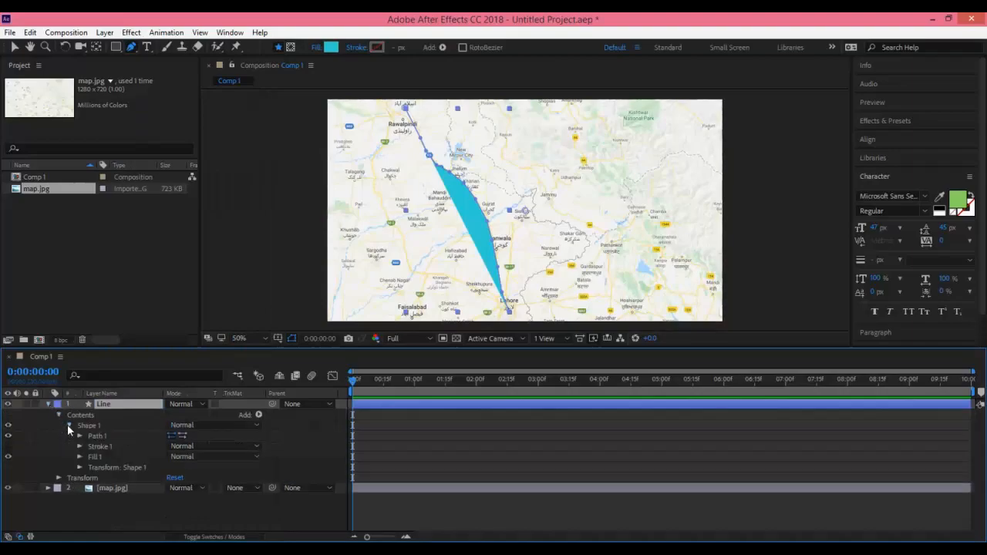
{"action": "left_click", "coordinate": [99, 457]}
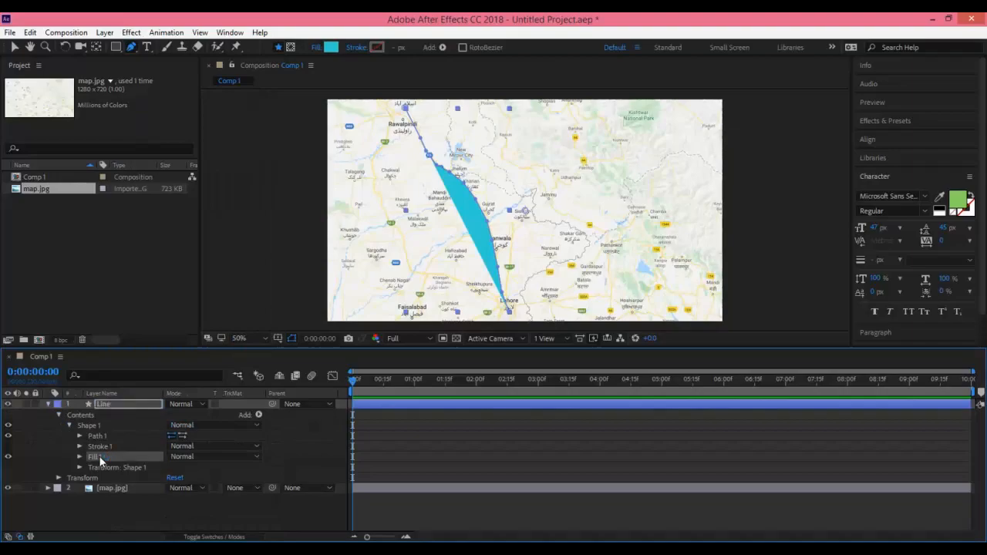
{"action": "key", "text": "Delete"}
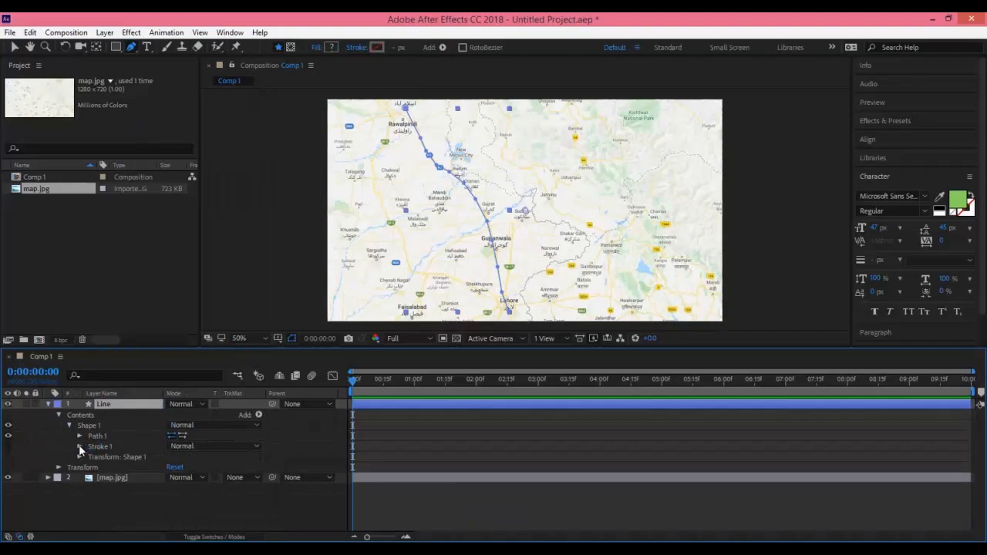
Make Stroke 1 of the route shape visible and set its stroke width to 20
{"action": "left_click", "coordinate": [80, 447]}
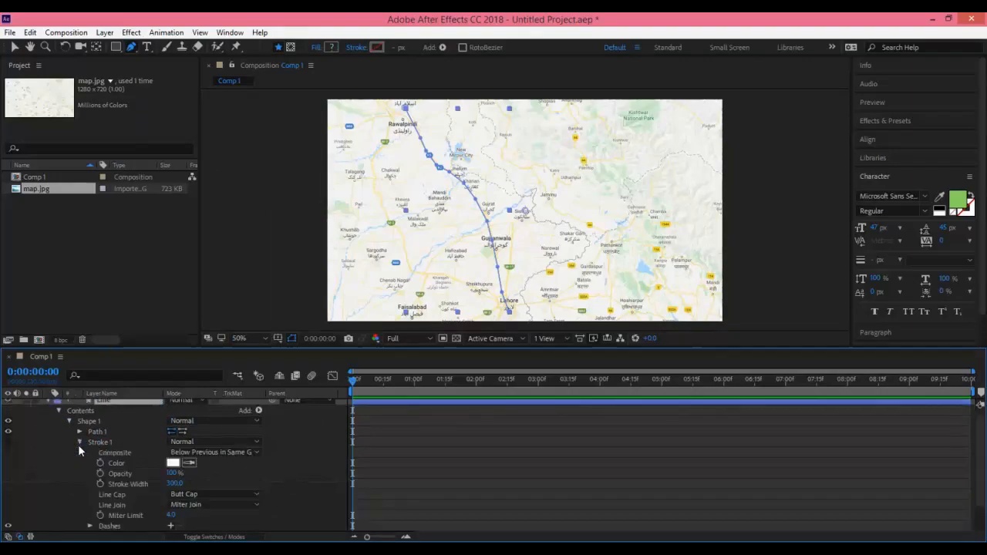
{"action": "left_click", "coordinate": [8, 442]}
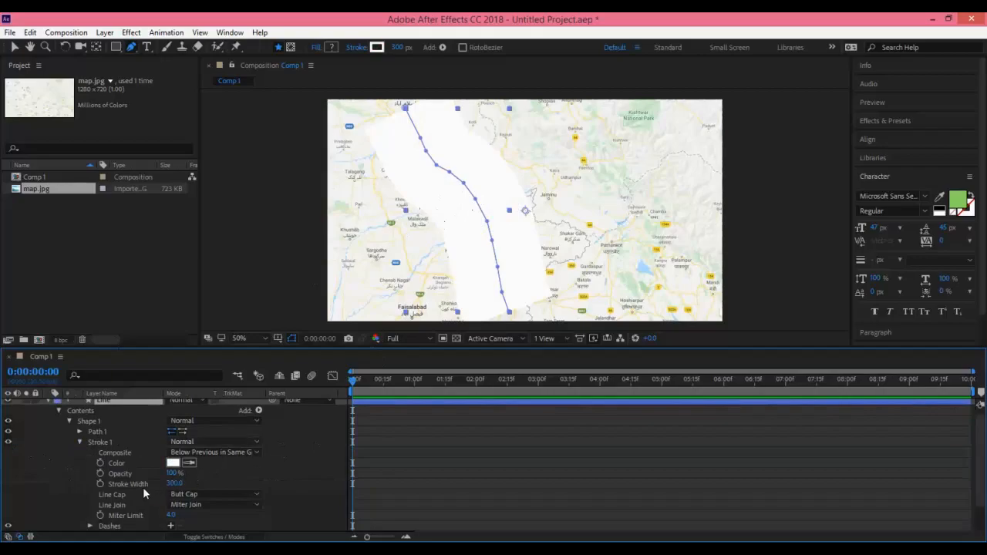
{"action": "left_click", "coordinate": [175, 482]}
{"action": "type", "text": "20"}
{"action": "key", "text": "Return"}
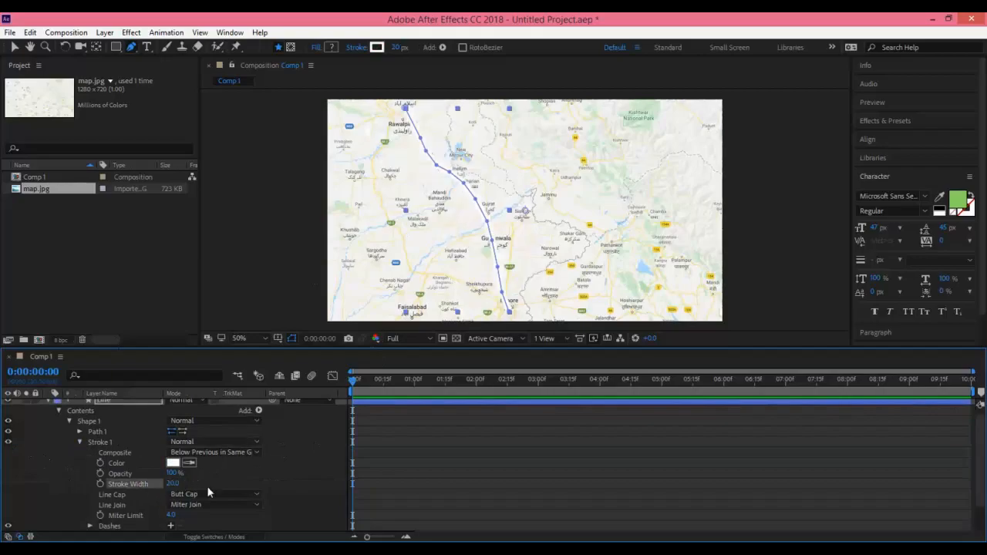
Change the route's stroke color to blue 002AC8 and set its stroke width to 10
{"action": "left_click", "coordinate": [173, 464]}
{"action": "left_click", "coordinate": [532, 400]}
{"action": "left_click_drag", "start_coordinate": [505, 407], "coordinate": [517, 379]}
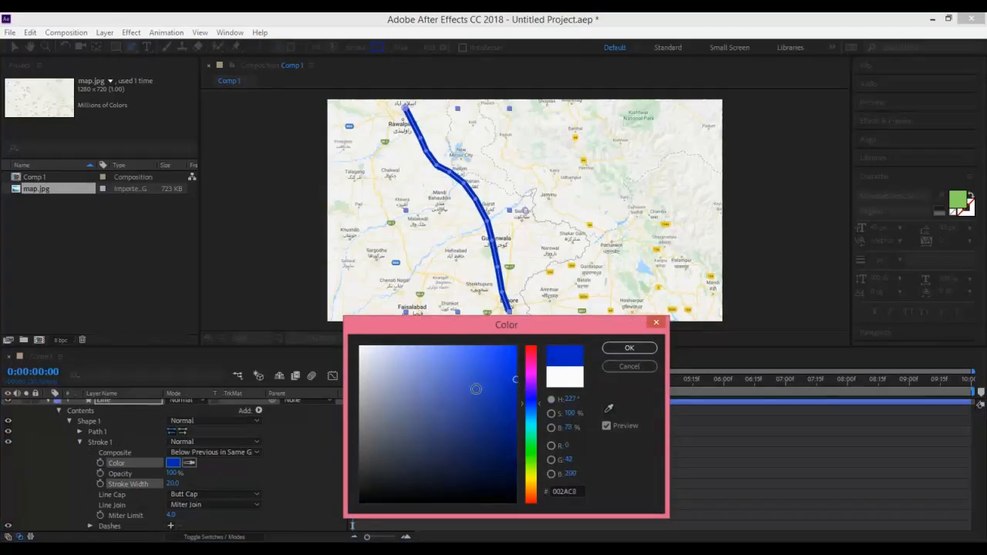
{"action": "left_click", "coordinate": [630, 348]}
{"action": "left_click", "coordinate": [173, 483]}
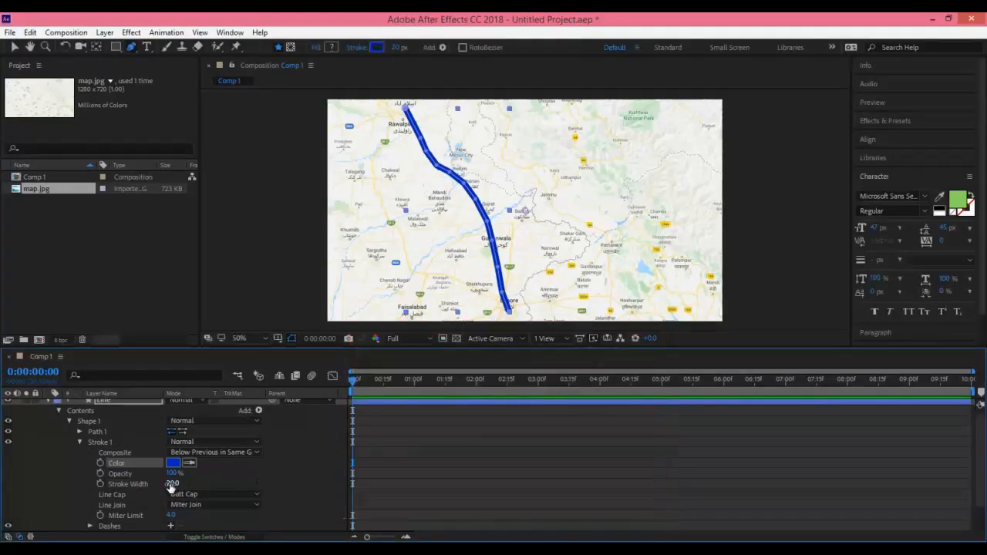
{"action": "type", "text": "10"}
{"action": "key", "text": "Return"}
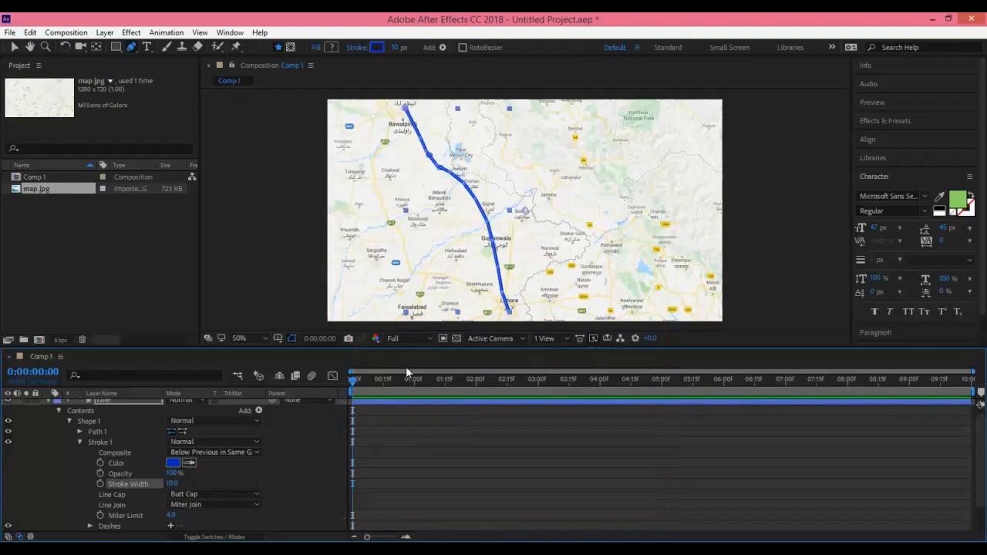
Add a Trim Paths operation to the contents of the Line layer
{"action": "scroll", "coordinate": [210, 434], "scroll_direction": "up", "scroll_amount": 1}
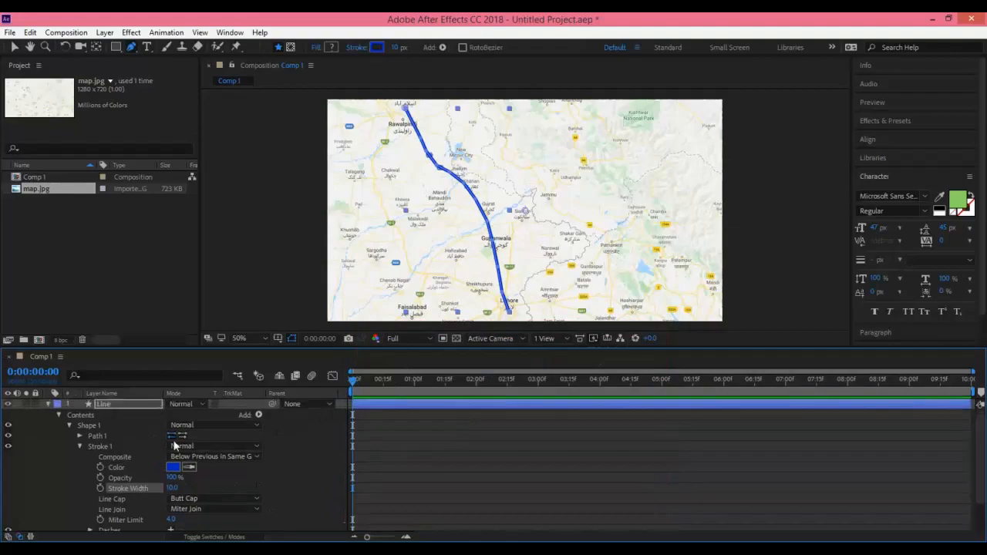
{"action": "left_click", "coordinate": [49, 404]}
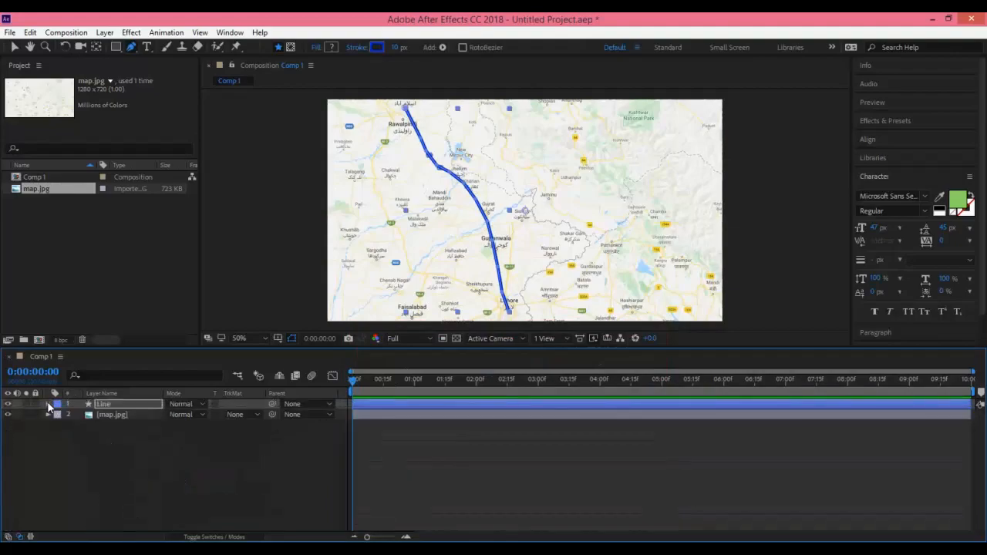
{"action": "left_click", "coordinate": [48, 403]}
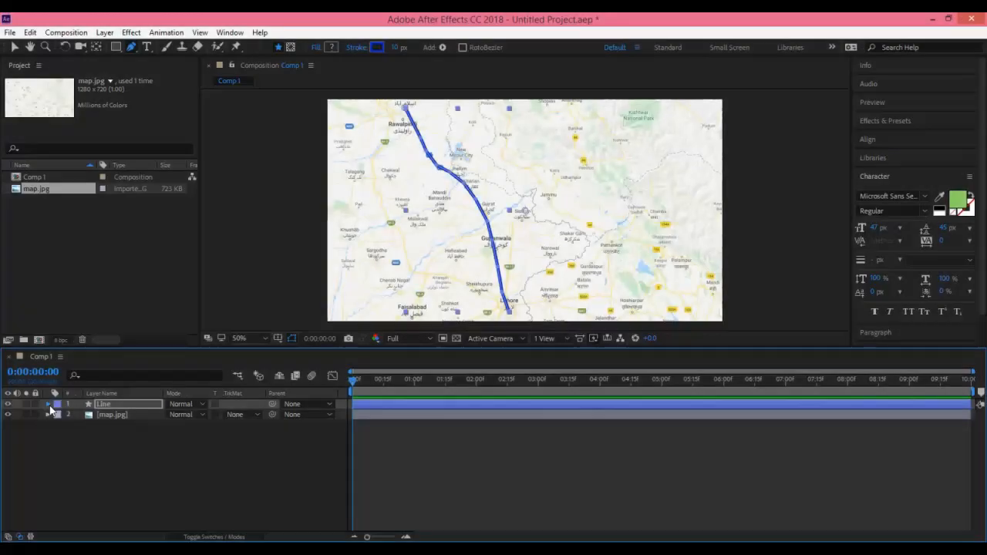
{"action": "left_click", "coordinate": [49, 406]}
{"action": "left_click", "coordinate": [57, 414]}
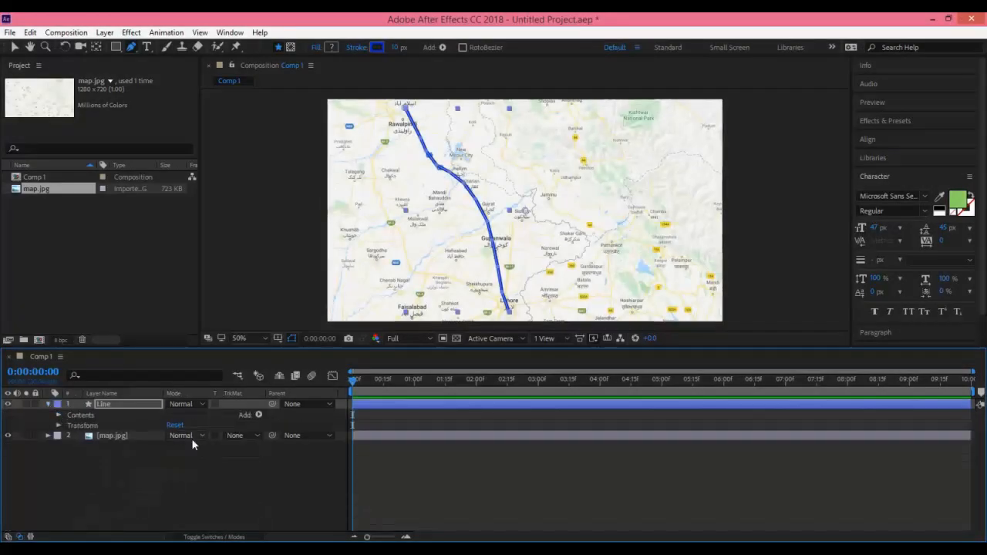
{"action": "left_click", "coordinate": [259, 415]}
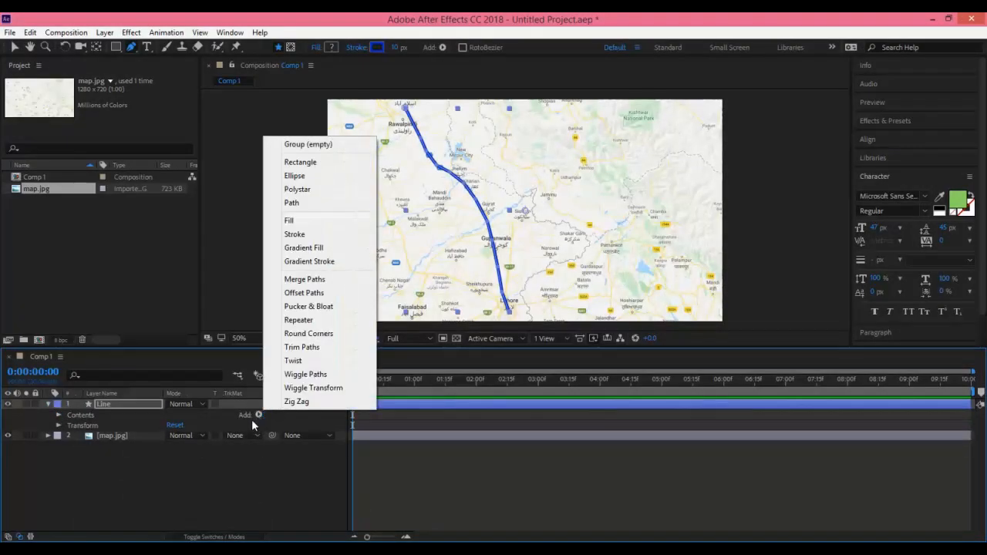
{"action": "left_click", "coordinate": [302, 348]}
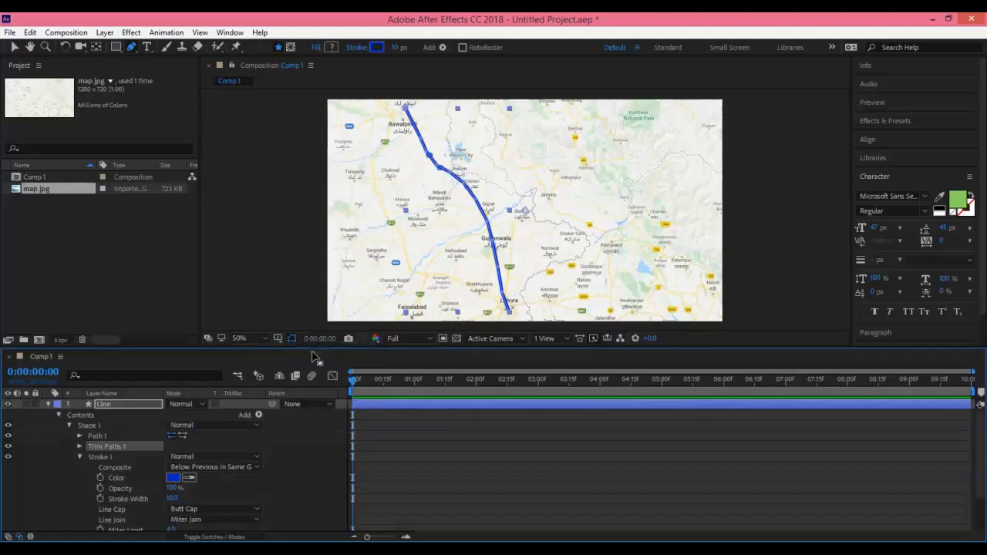
Keyframe the Trim Paths End of the Line layer at 100% at 0:00 and at 1:15
{"action": "left_click_drag", "start_coordinate": [345, 348], "coordinate": [347, 328]}
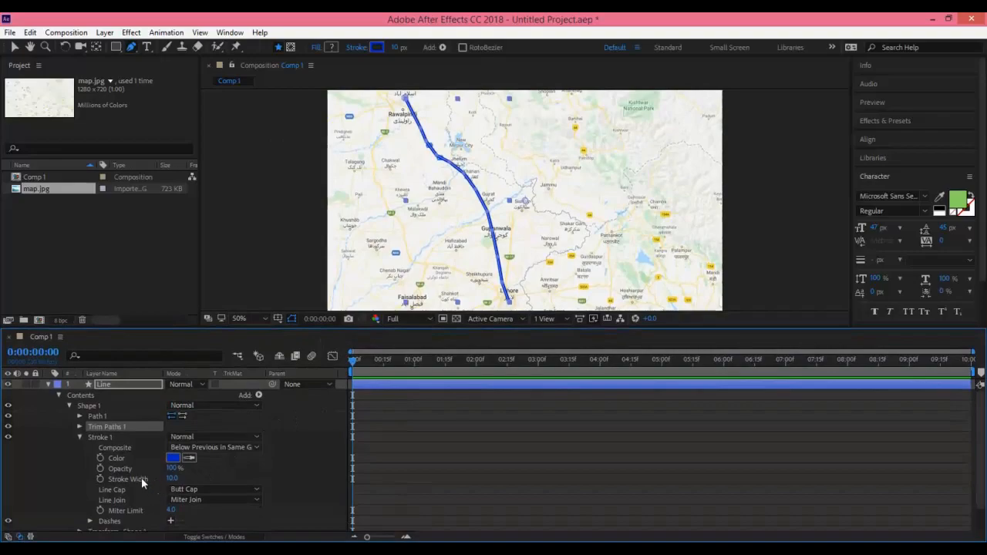
{"action": "left_click", "coordinate": [79, 438]}
{"action": "left_click", "coordinate": [79, 428]}
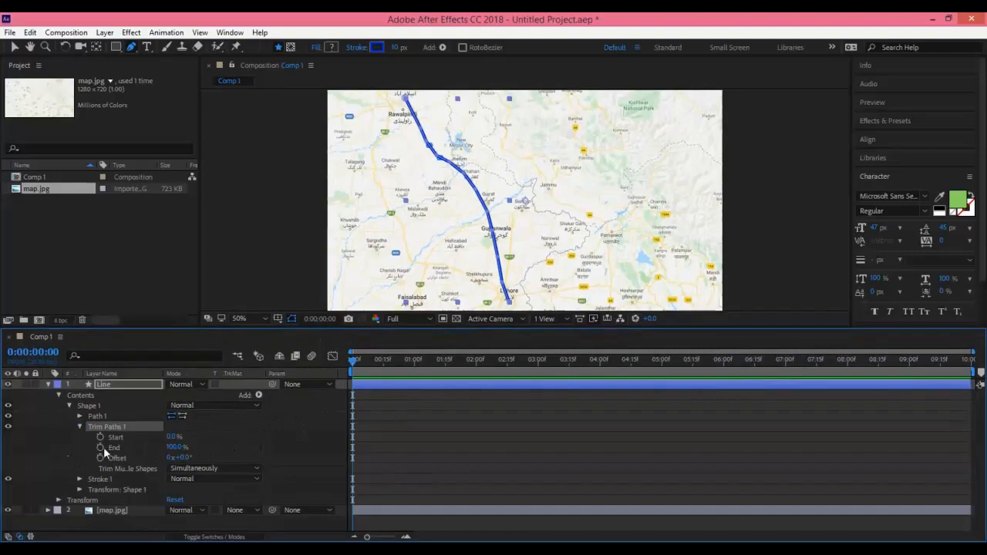
{"action": "left_click", "coordinate": [101, 447]}
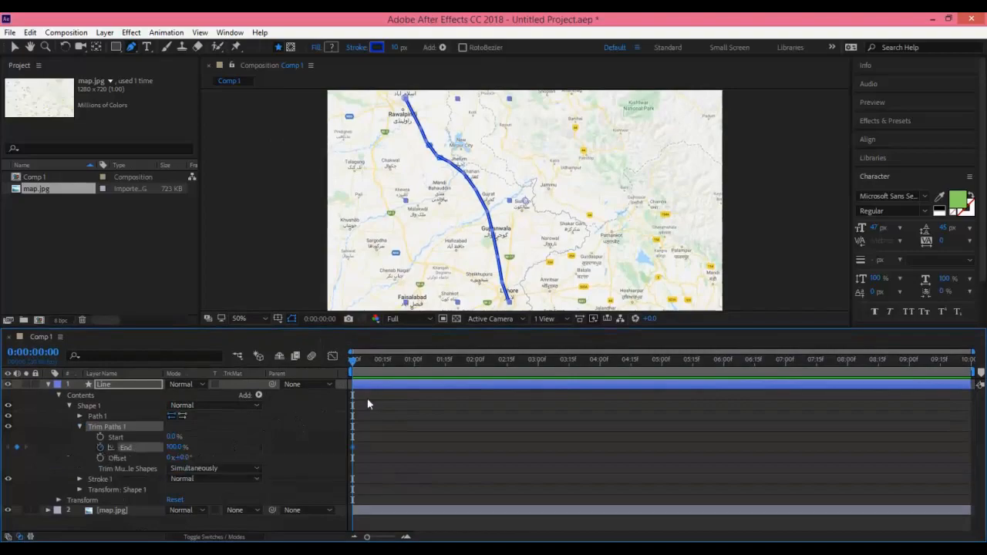
{"action": "left_click_drag", "start_coordinate": [352, 362], "coordinate": [445, 371]}
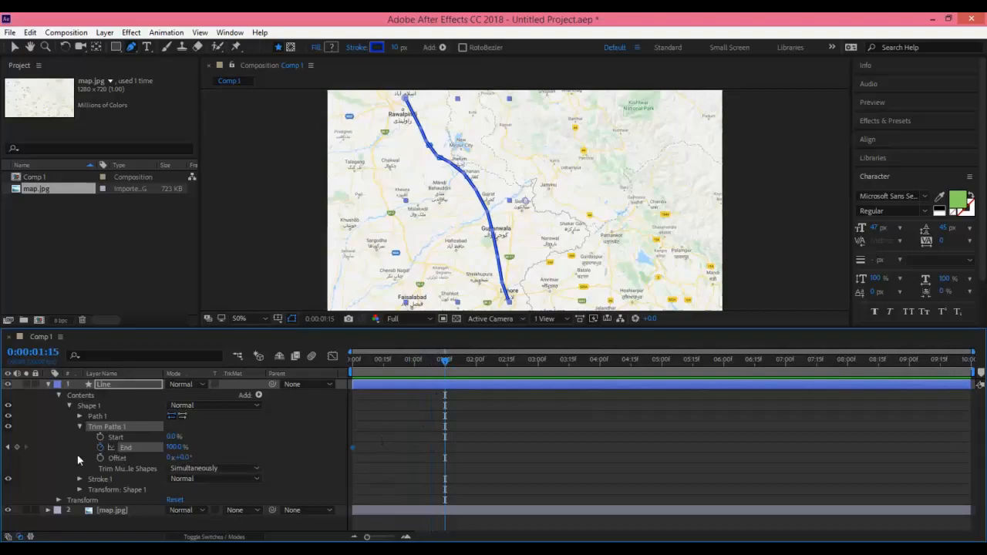
{"action": "left_click", "coordinate": [16, 448]}
Set the first Trim Paths End keyframe at 0:00 to 0% and preview the route line drawing itself
{"action": "left_click_drag", "start_coordinate": [445, 359], "coordinate": [351, 362]}
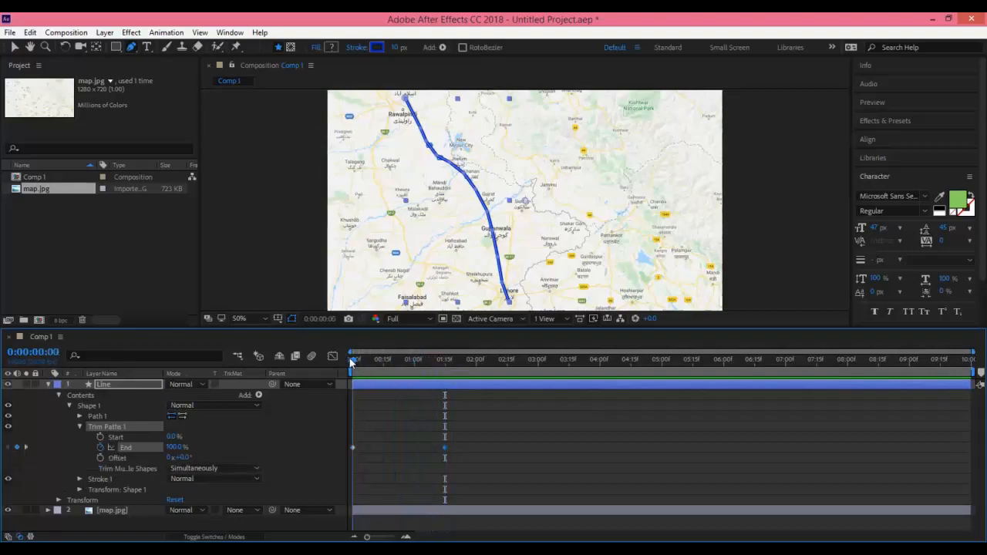
{"action": "left_click", "coordinate": [170, 447]}
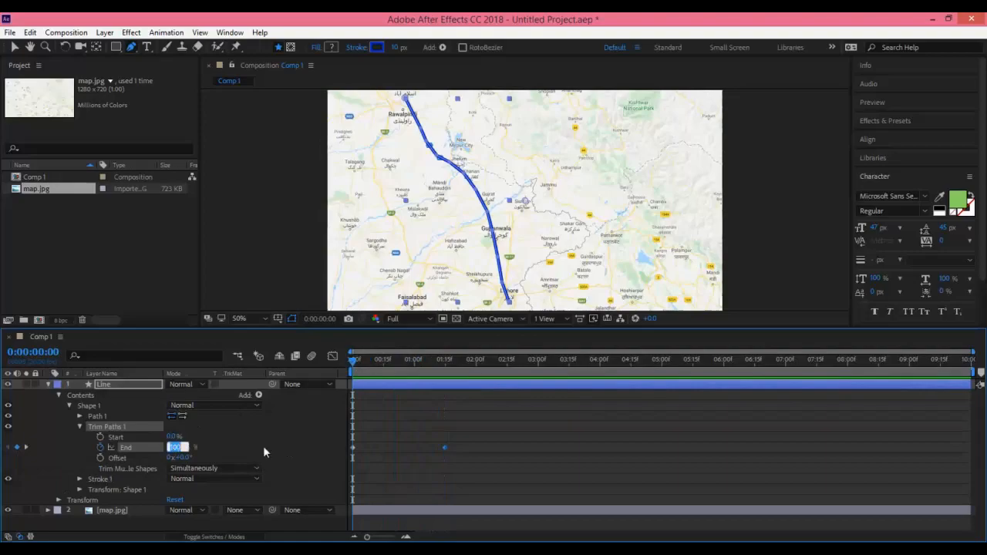
{"action": "type", "text": "0"}
{"action": "key", "text": "Return"}
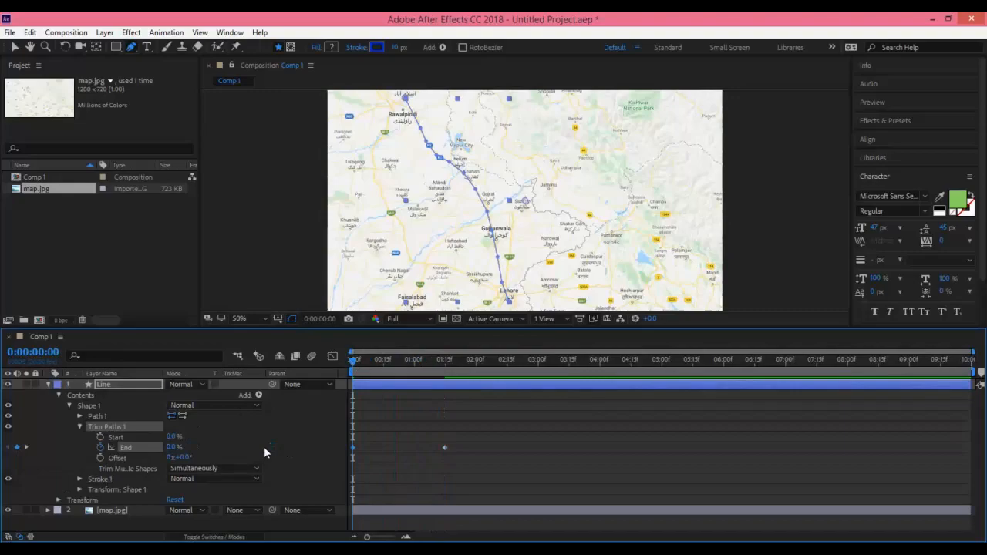
{"action": "key", "text": "space"}
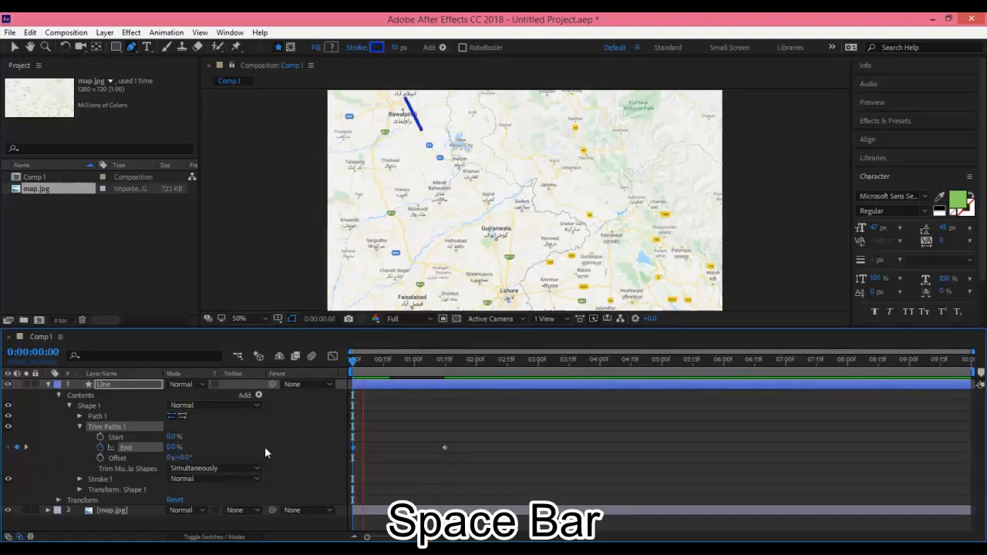
{"action": "key", "text": "space"}
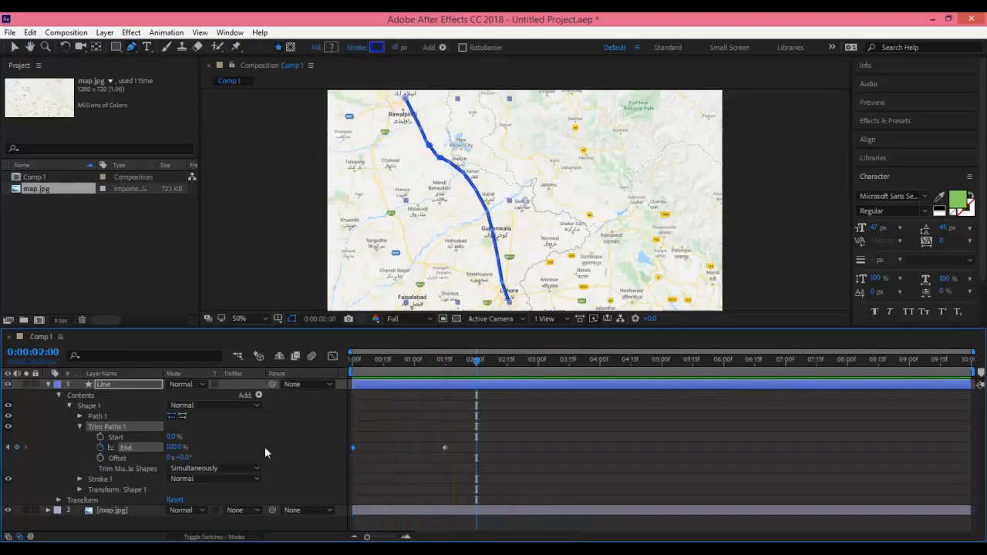
Try slowing the line by moving the second End keyframe to about 2:04 and preview it from the start
{"action": "left_click_drag", "start_coordinate": [476, 366], "coordinate": [340, 357]}
{"action": "left_click_drag", "start_coordinate": [433, 438], "coordinate": [486, 452]}
{"action": "key", "text": "space"}
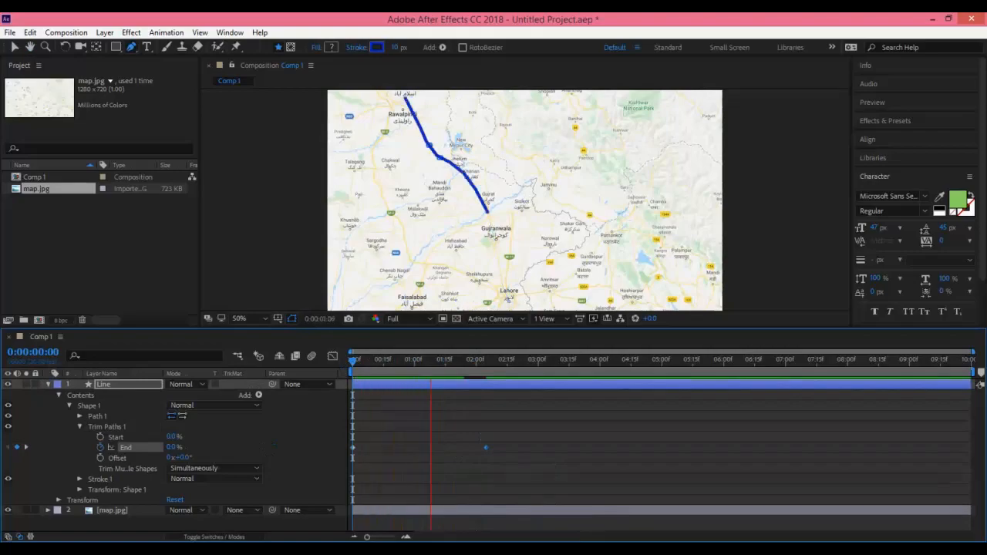
{"action": "key", "text": "space"}
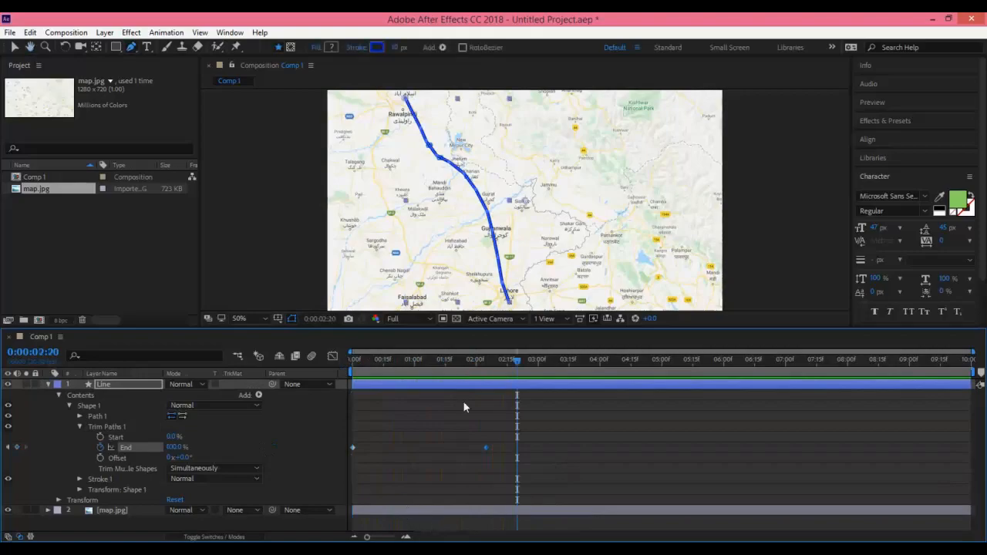
Move the second End keyframe to about 2:15 and preview the route animation from the start
{"action": "left_click_drag", "start_coordinate": [518, 363], "coordinate": [353, 364]}
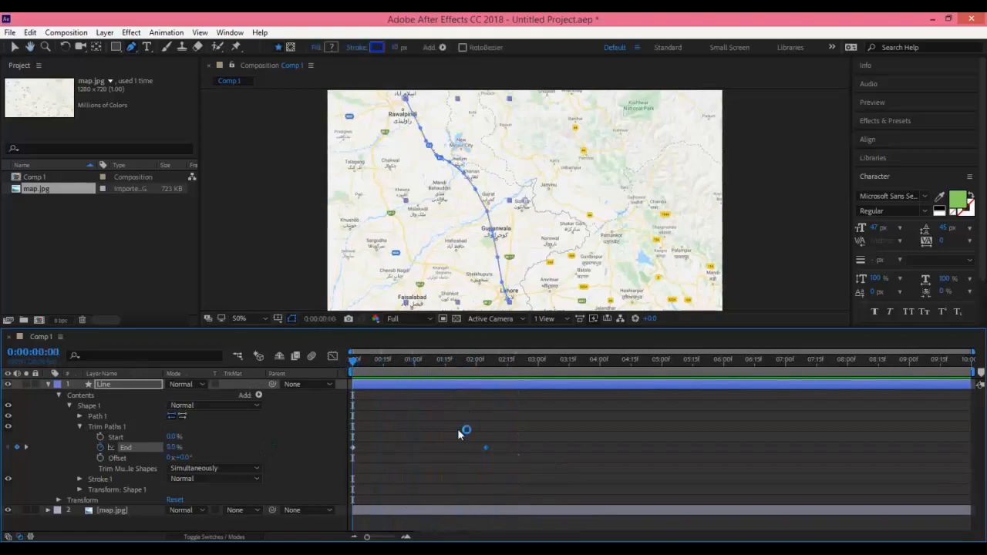
{"action": "left_click_drag", "start_coordinate": [486, 447], "coordinate": [508, 448]}
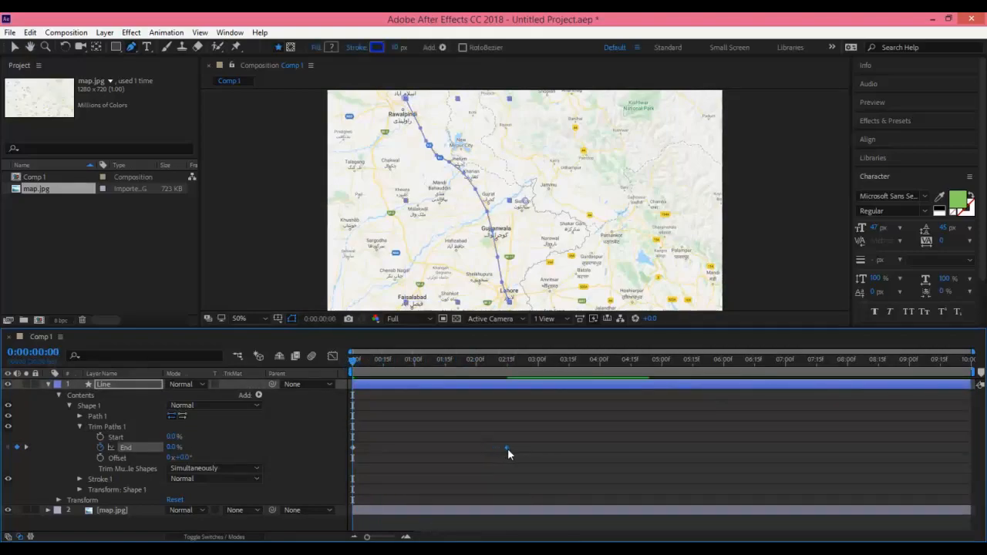
{"action": "key", "text": "space"}
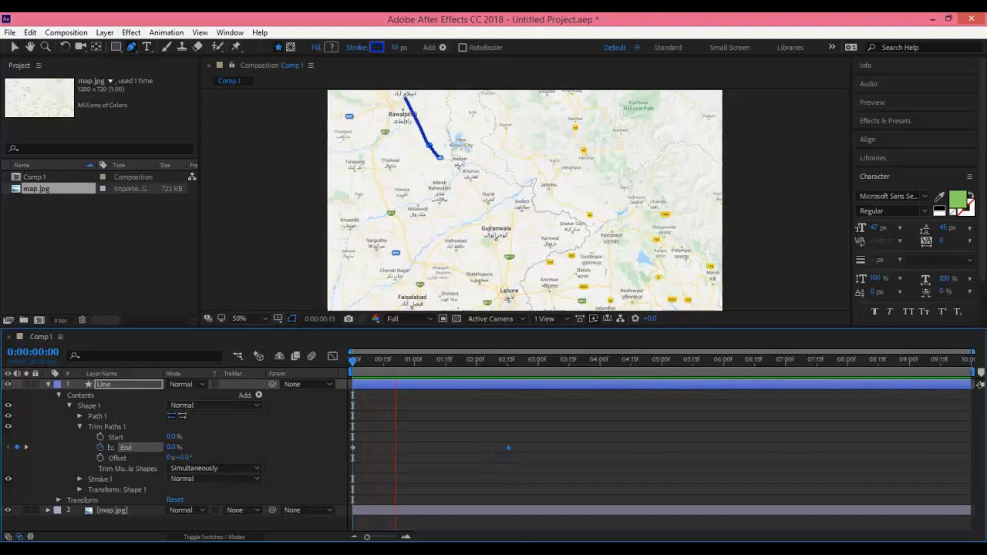
{"action": "key", "text": "space"}
Apply Easy Ease to both End keyframes and lengthen their speed graph handles to form a sharp peak mid-animation
{"action": "left_click_drag", "start_coordinate": [523, 467], "coordinate": [381, 461]}
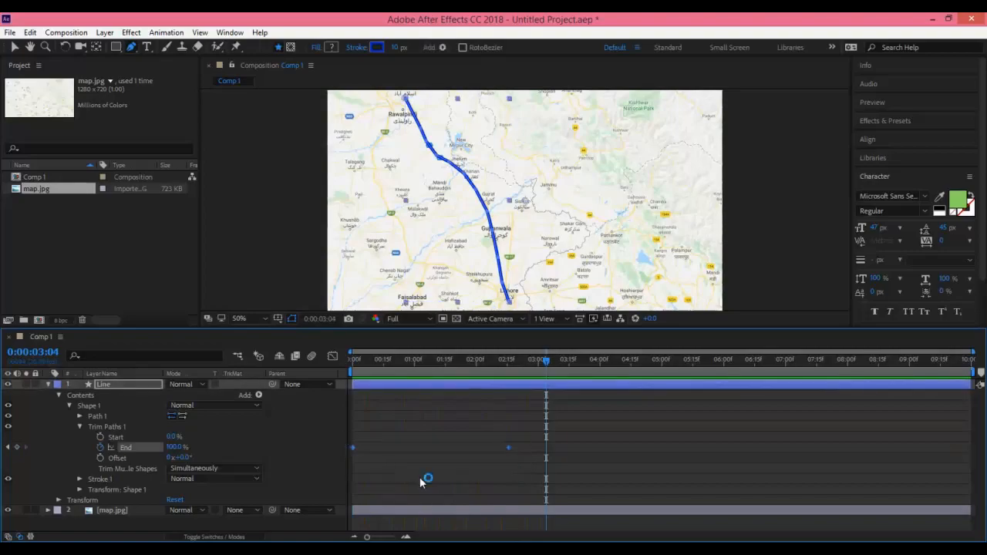
{"action": "key", "text": "F9"}
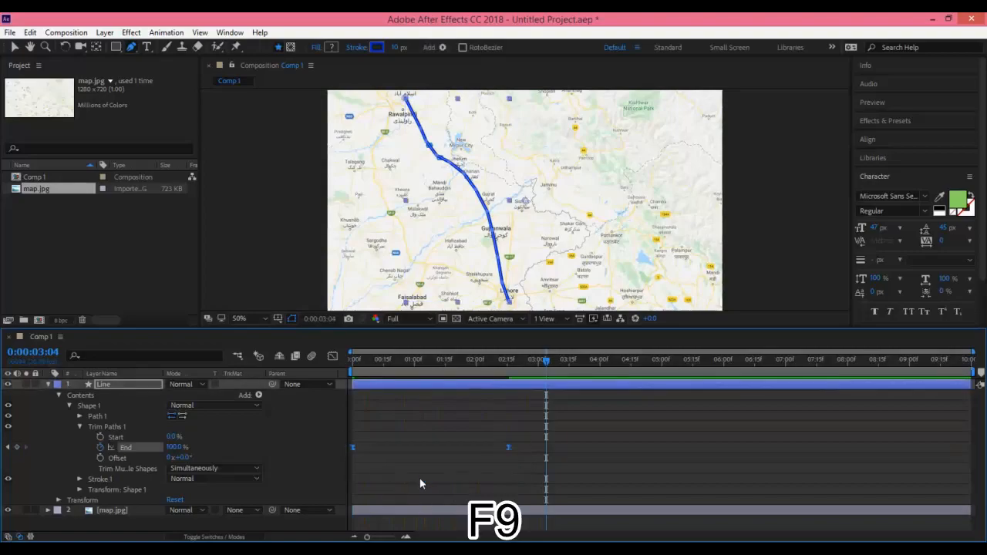
{"action": "left_click", "coordinate": [332, 356]}
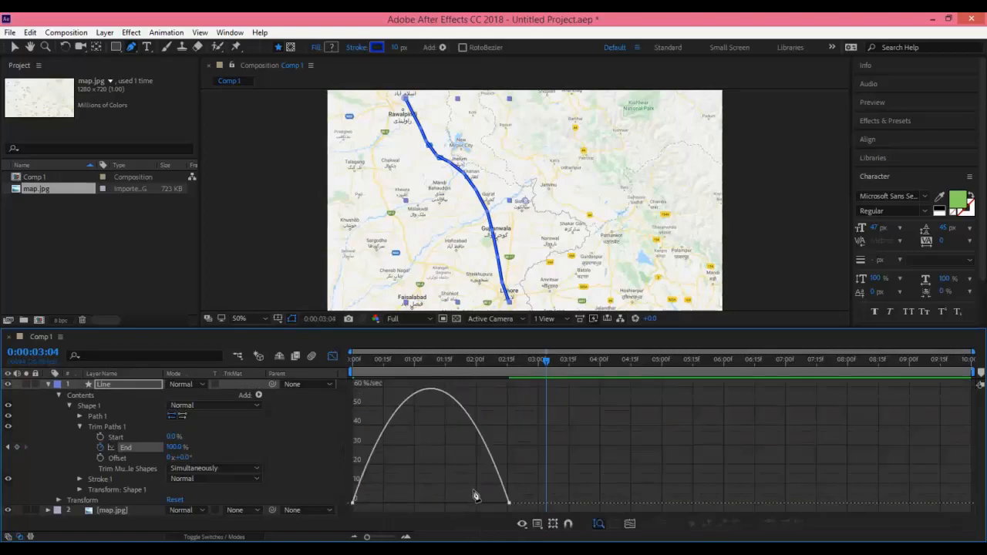
{"action": "mouse_move", "coordinate": [473, 490]}
{"action": "left_mouse_down"}
{"action": "mouse_move", "coordinate": [513, 513]}
{"action": "mouse_move", "coordinate": [466, 505]}
{"action": "left_mouse_up"}
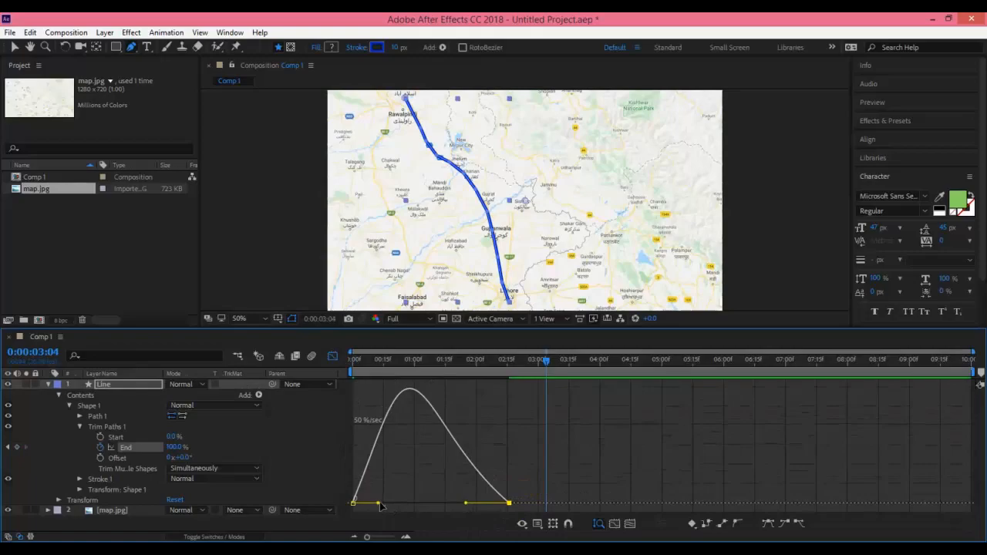
{"action": "left_click_drag", "start_coordinate": [403, 509], "coordinate": [445, 502]}
{"action": "right_click", "coordinate": [442, 491]}
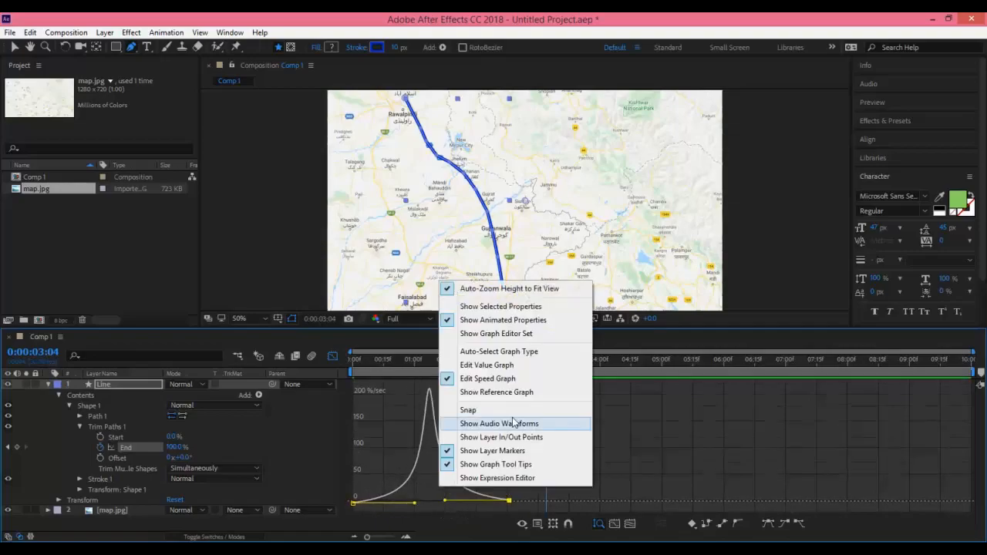
{"action": "left_click", "coordinate": [335, 359]}
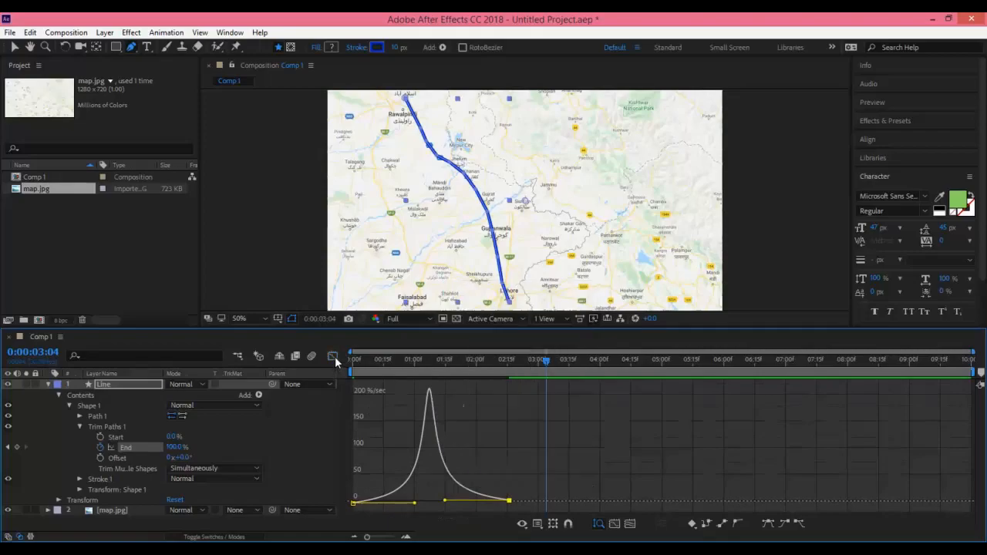
Play the composition from the first frame to check the eased motion of the route line
{"action": "left_click_drag", "start_coordinate": [548, 364], "coordinate": [332, 367]}
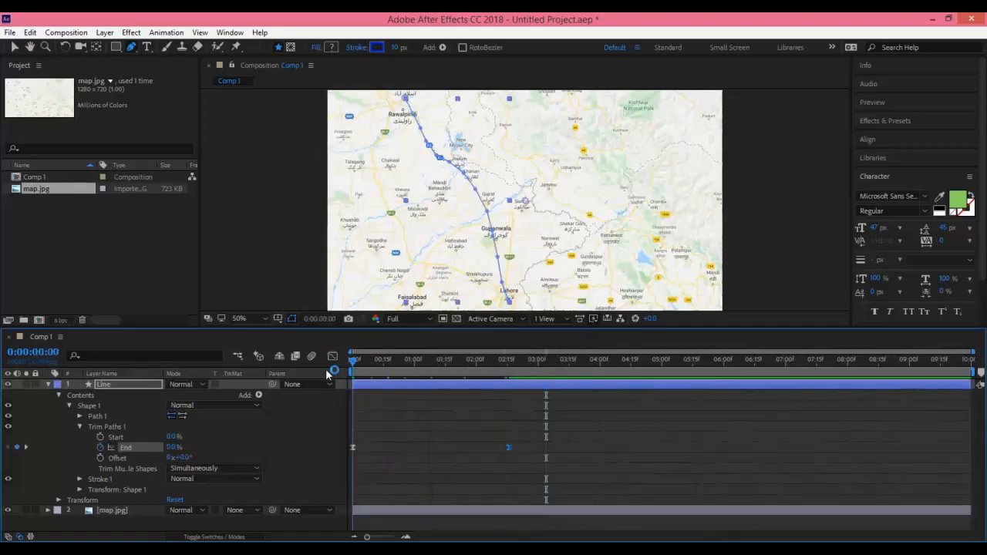
{"action": "key", "text": "space"}
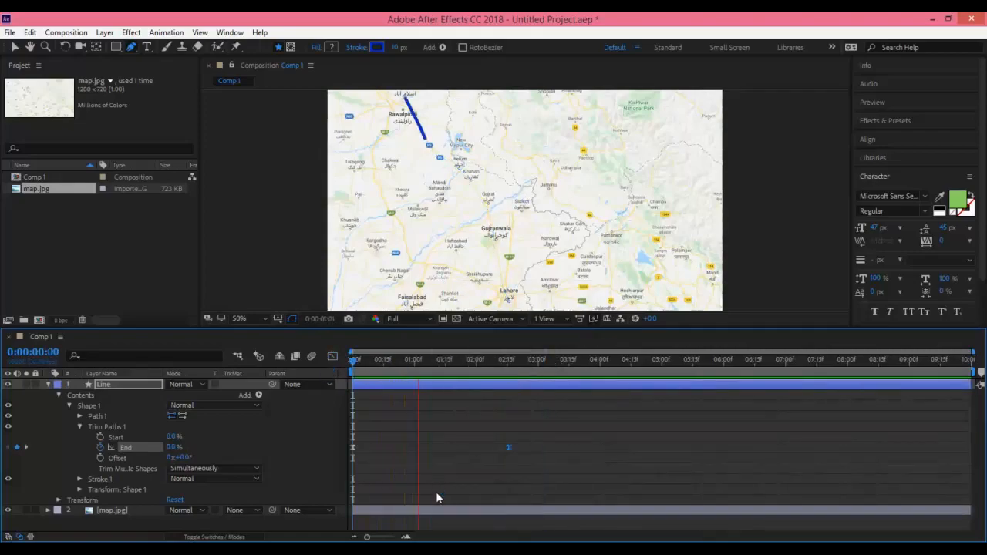
{"action": "key", "text": "space"}
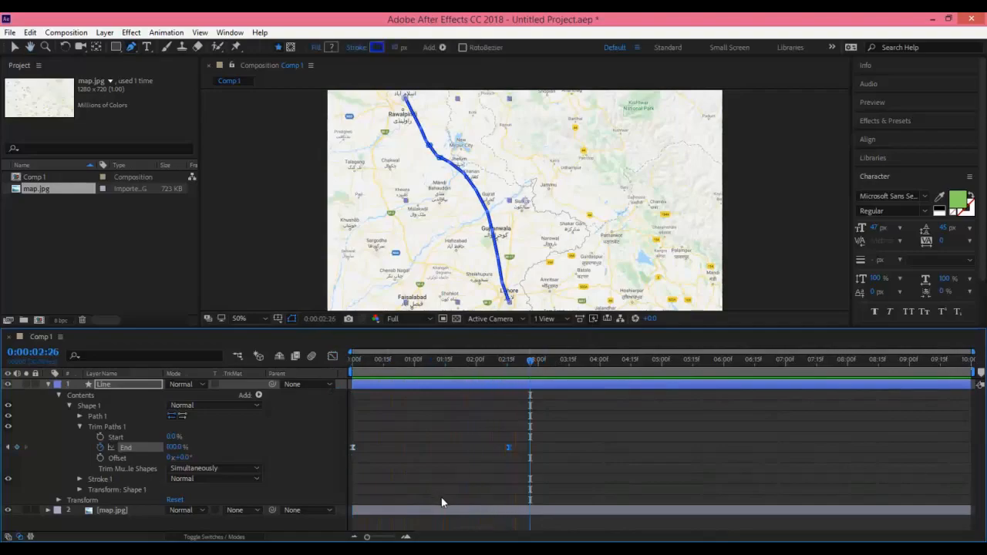
{"action": "left_click_drag", "start_coordinate": [530, 360], "coordinate": [417, 360]}
{"action": "key", "text": "Home"}
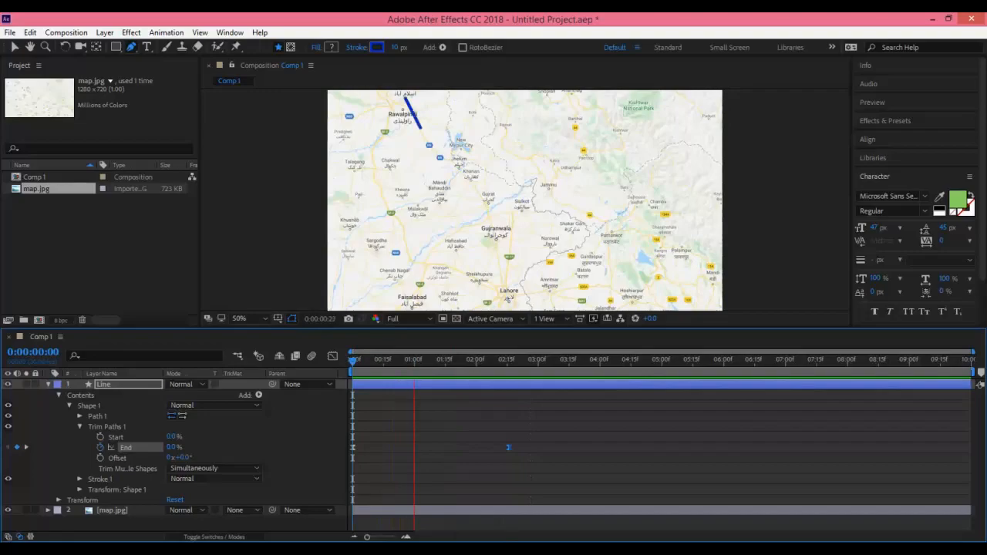
{"action": "key", "text": "space"}
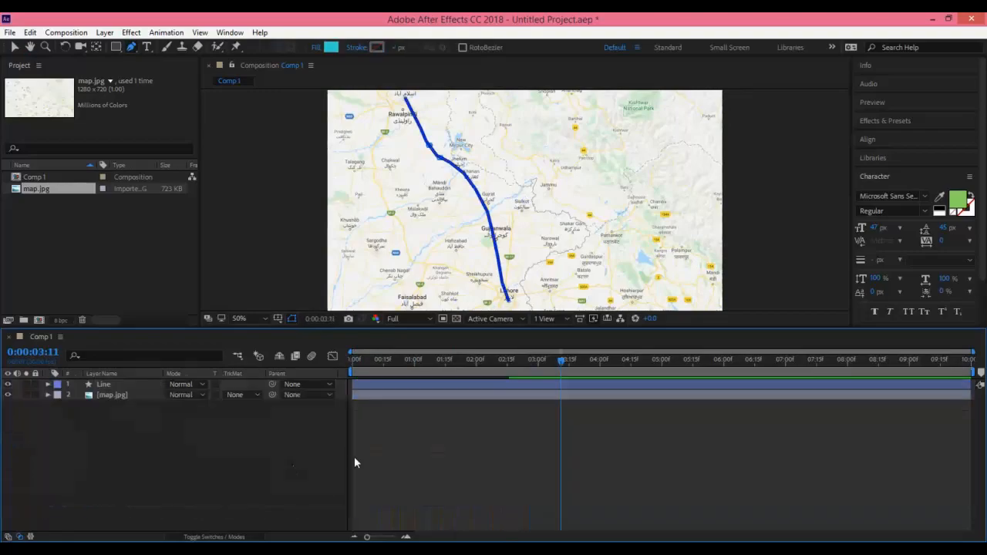
At 0:00, draw a second route with the Pen tool on a new shape layer, from Faisalabad up to Sialkot
{"action": "left_click_drag", "start_coordinate": [561, 360], "coordinate": [318, 361]}
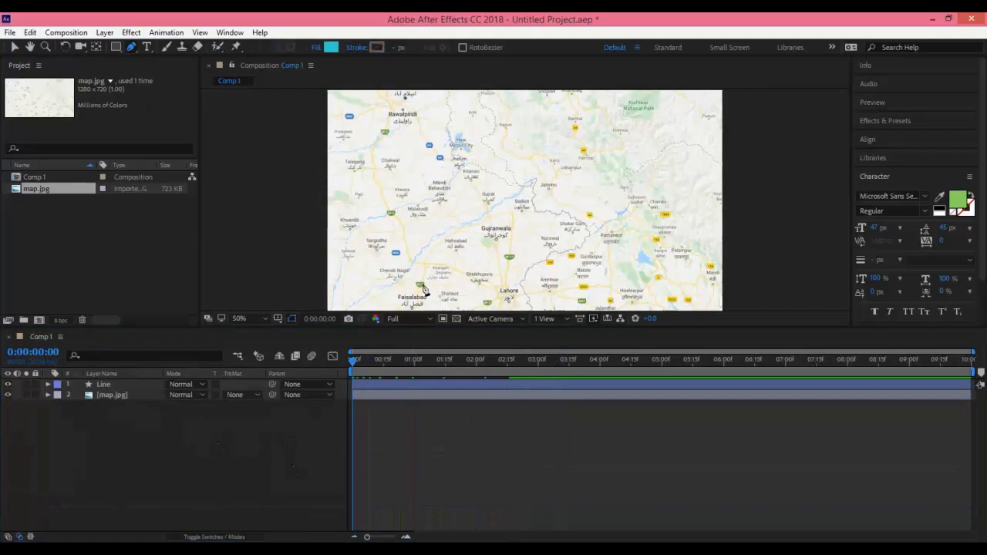
{"action": "left_click", "coordinate": [415, 308]}
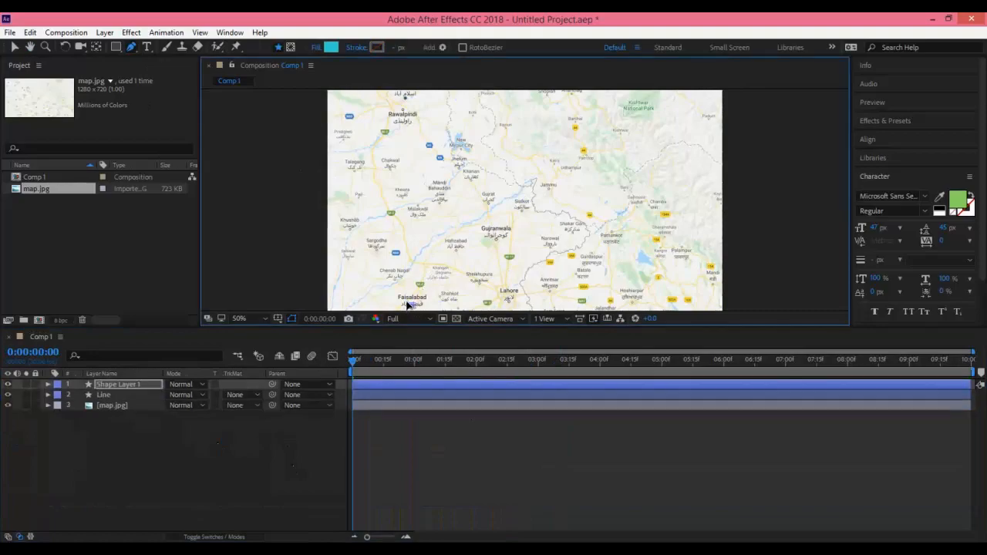
{"action": "left_click", "coordinate": [430, 260]}
{"action": "left_click", "coordinate": [457, 232]}
{"action": "left_click", "coordinate": [483, 218]}
{"action": "left_click", "coordinate": [507, 213]}
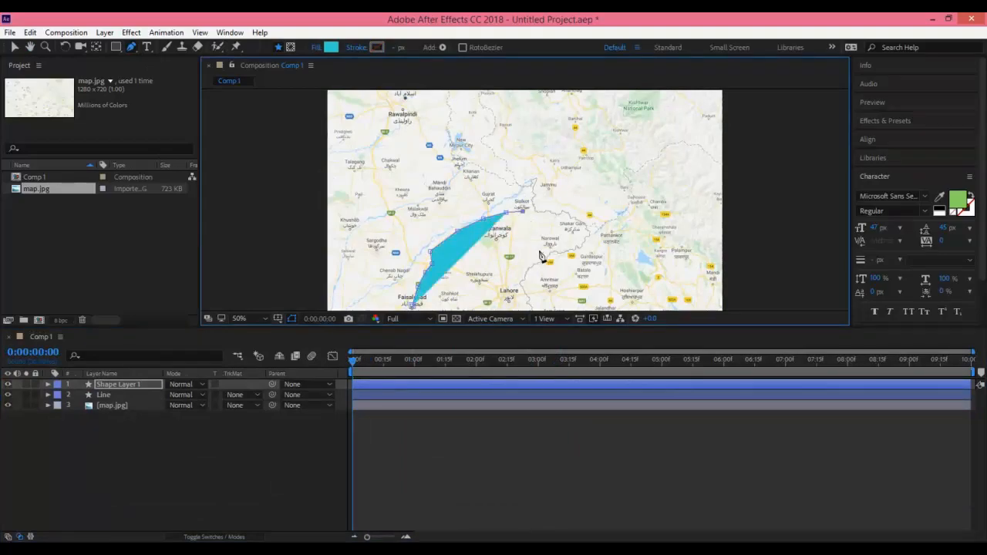
Rename the new shape layer as Line2
{"action": "right_click", "coordinate": [127, 383]}
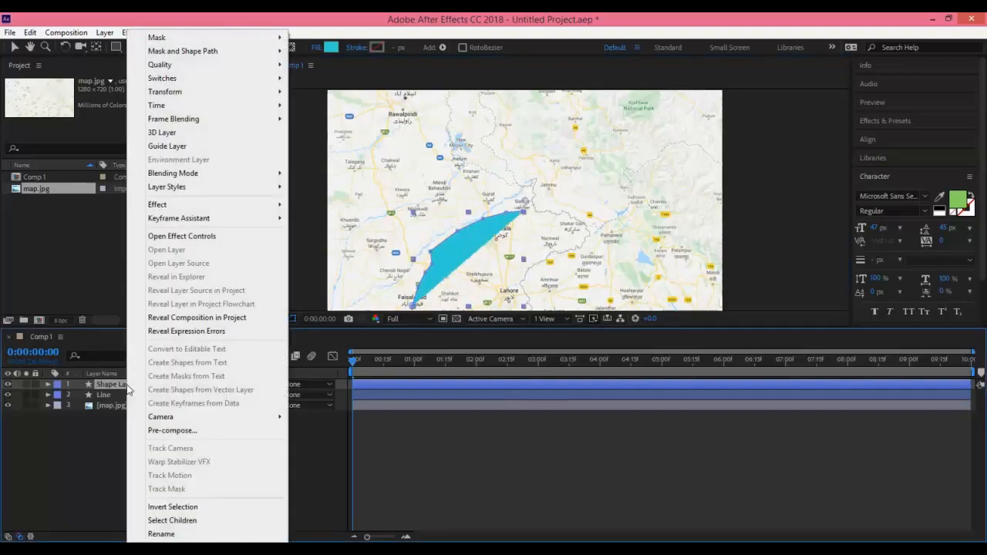
{"action": "left_click", "coordinate": [215, 533]}
{"action": "type", "text": "Line2"}
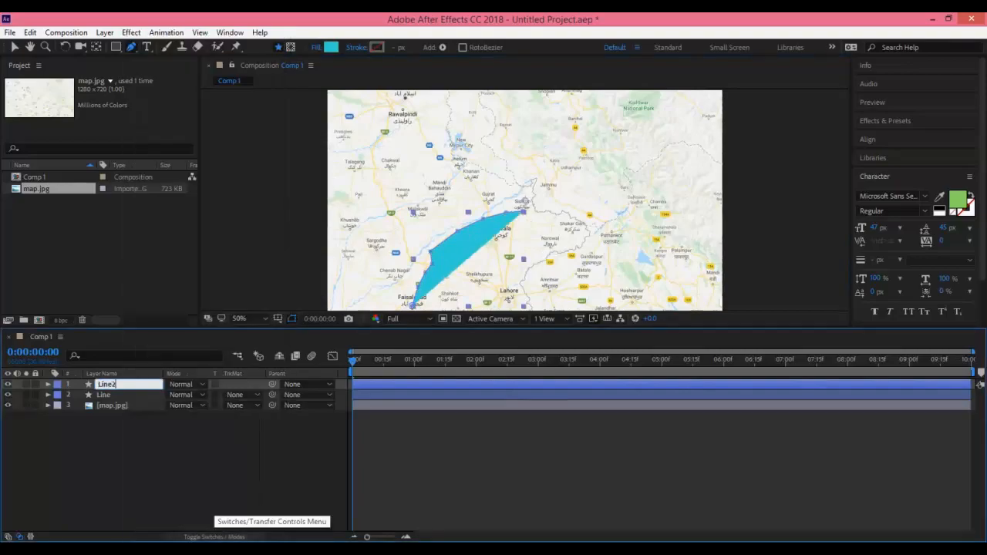
{"action": "key", "text": "Return"}
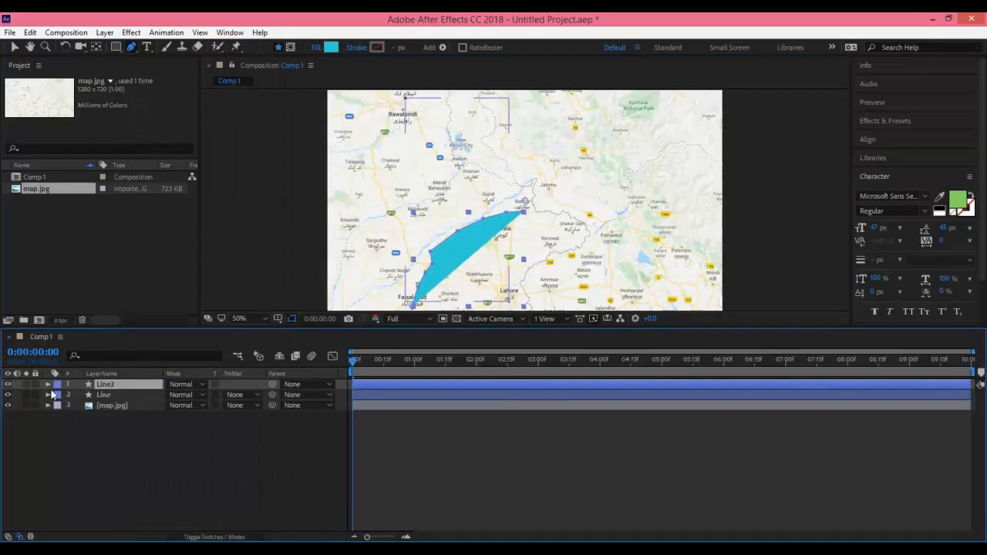
Delete Fill 1 from Shape 1 in the Line2 layer
{"action": "left_click", "coordinate": [48, 385]}
{"action": "left_click", "coordinate": [59, 395]}
{"action": "left_click", "coordinate": [68, 406]}
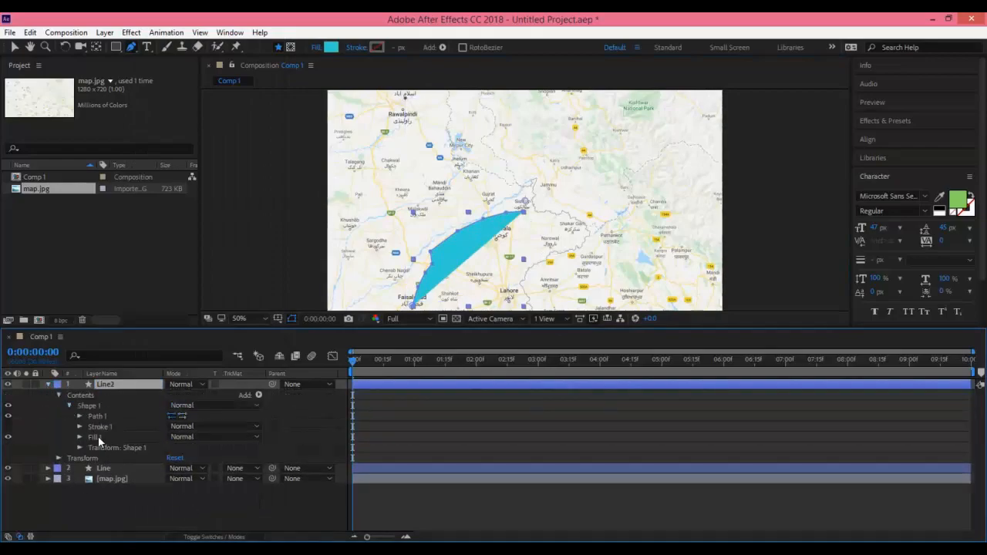
{"action": "left_click", "coordinate": [98, 436]}
{"action": "key", "text": "Delete"}
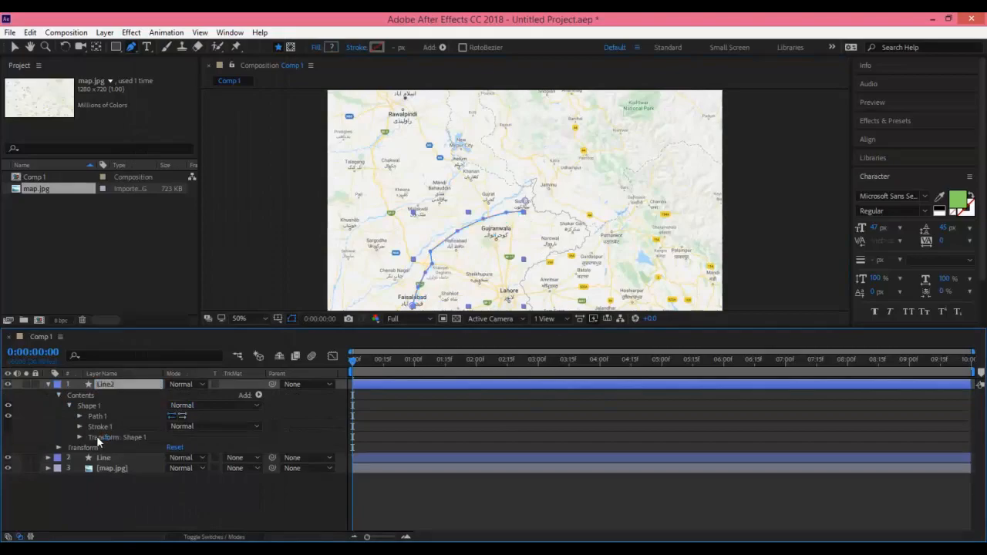
Make Stroke 1 of the Line2 layer visible and set its stroke width to 10
{"action": "left_click", "coordinate": [9, 428]}
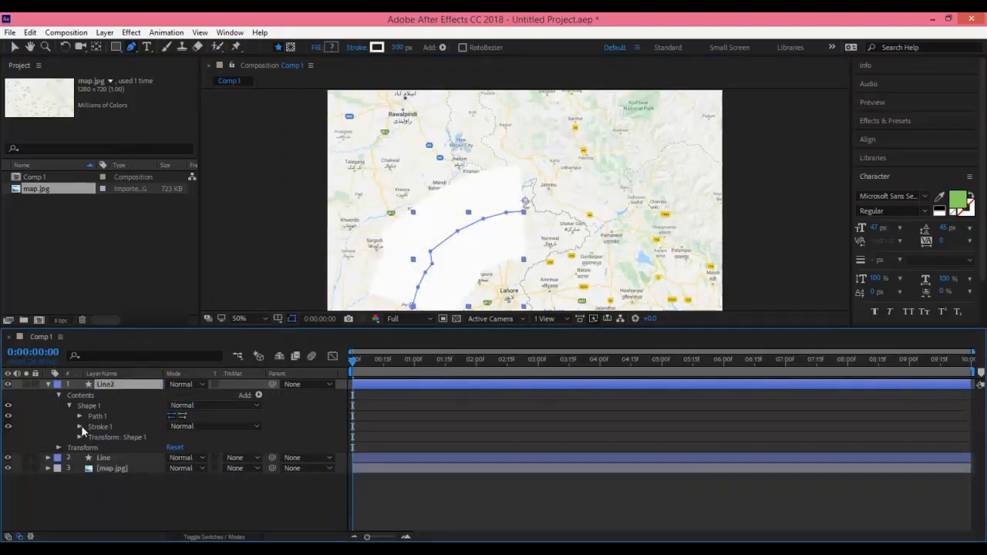
{"action": "left_click", "coordinate": [79, 427]}
{"action": "left_click", "coordinate": [176, 467]}
{"action": "type", "text": "10"}
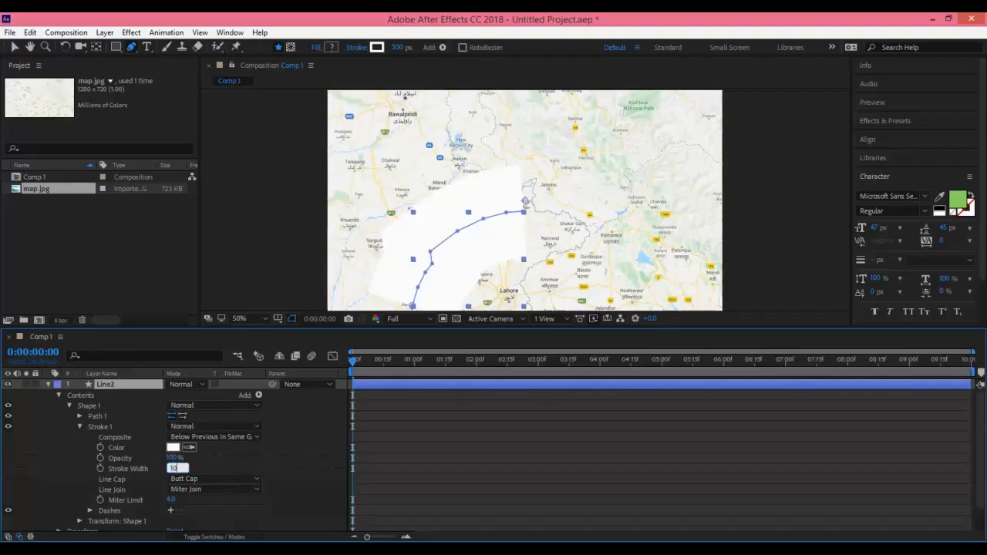
Change the colour of Line2's Stroke 1 to red, FF0000
{"action": "left_click", "coordinate": [172, 448]}
{"action": "left_click_drag", "start_coordinate": [443, 393], "coordinate": [505, 349]}
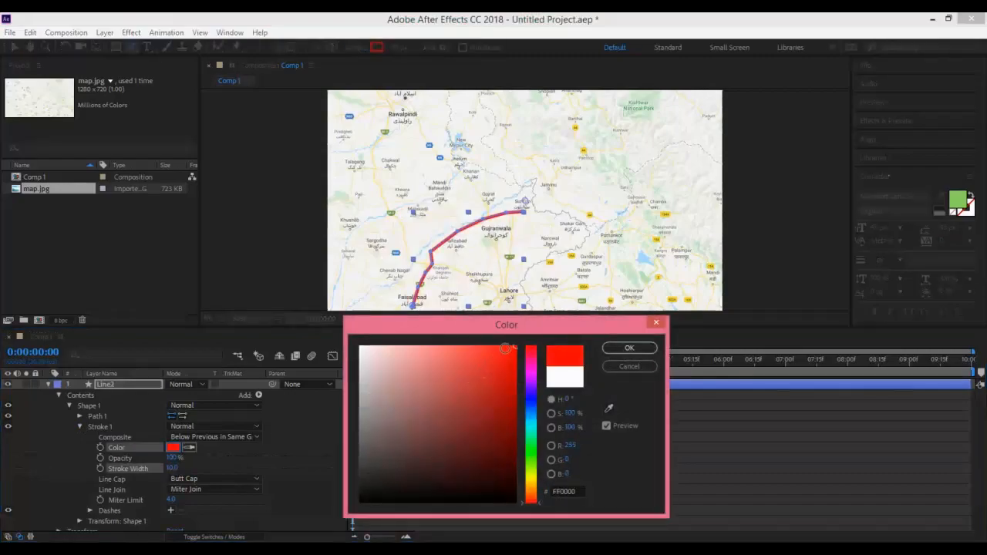
{"action": "left_click", "coordinate": [630, 348]}
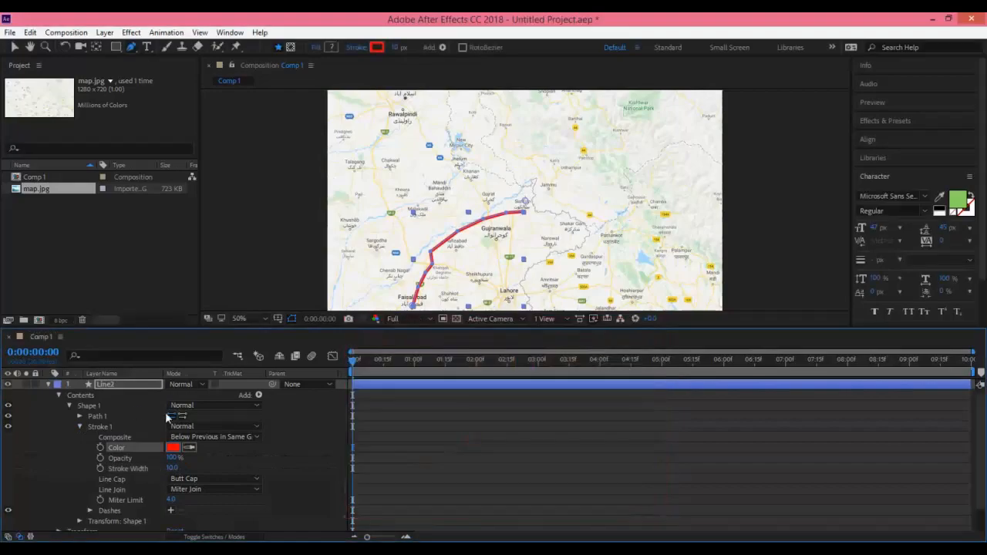
Add Trim Paths to the contents of the Line2 layer and expand its properties
{"action": "left_click", "coordinate": [59, 395]}
{"action": "left_click", "coordinate": [258, 395]}
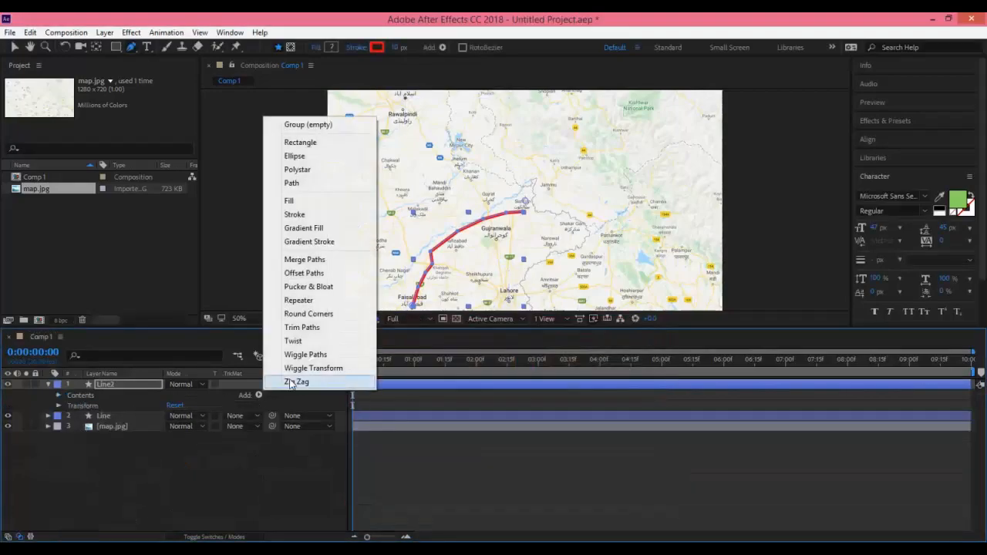
{"action": "left_click", "coordinate": [302, 327]}
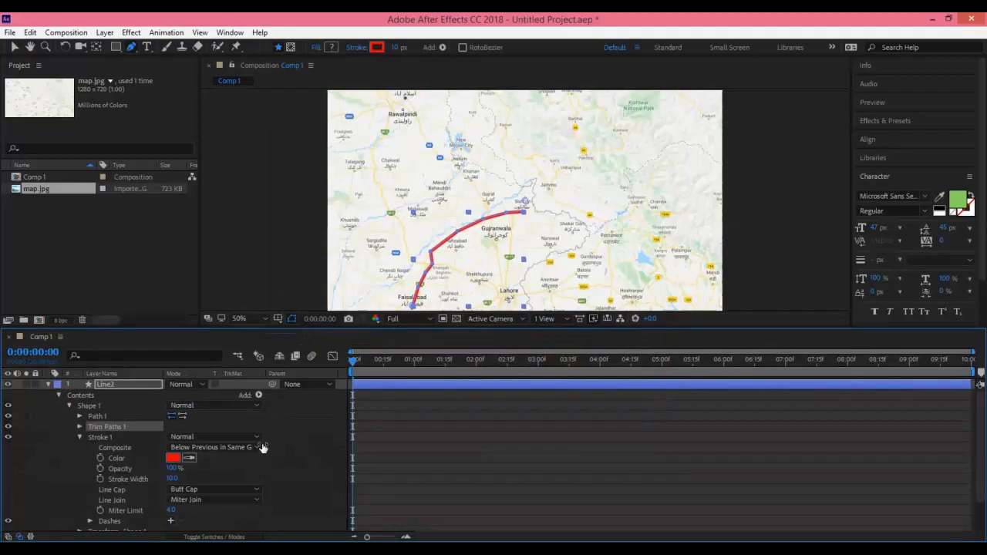
{"action": "left_click", "coordinate": [81, 437]}
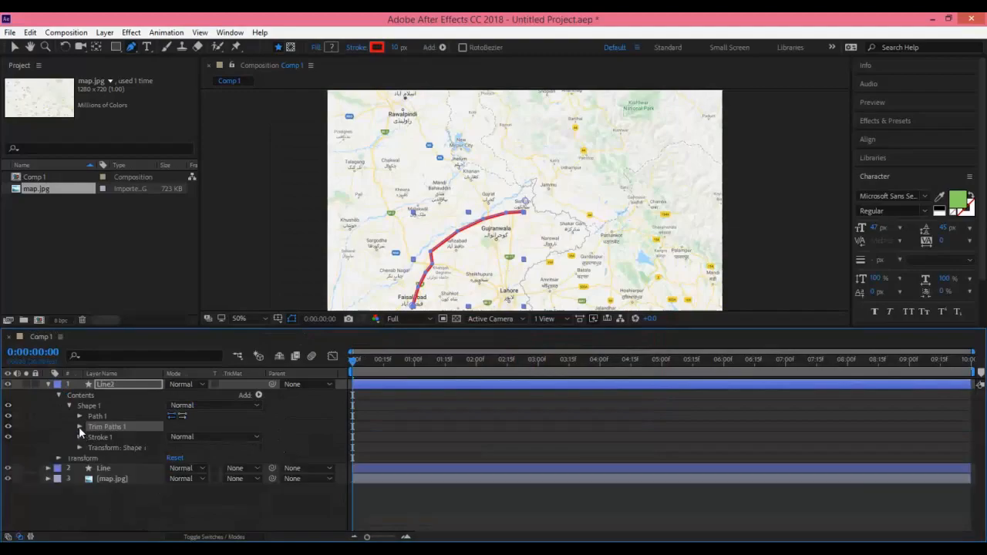
{"action": "left_click", "coordinate": [79, 426]}
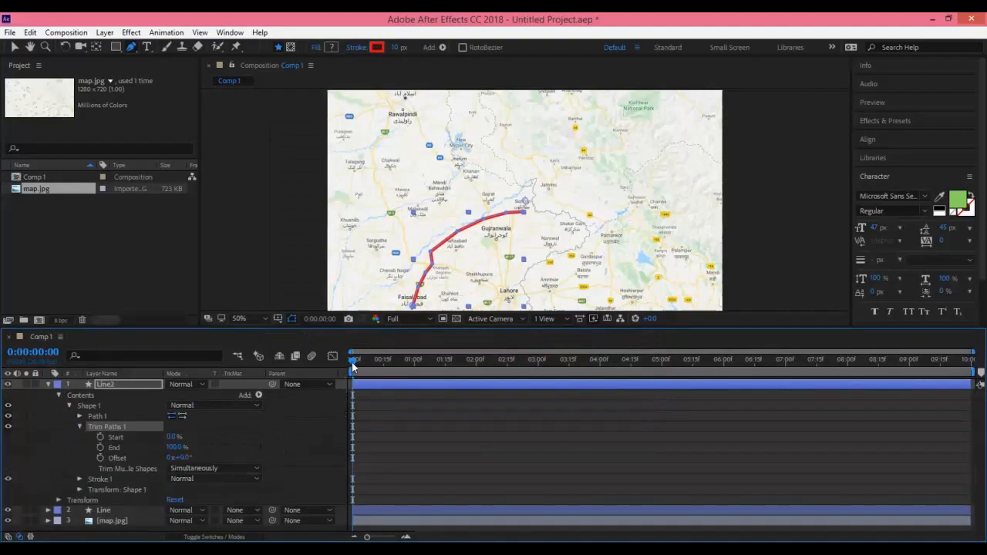
Keyframe Line2's Trim Paths End from 0% at 0:00:00:00 to 100% at 0:00:02:07
{"action": "left_click", "coordinate": [99, 447]}
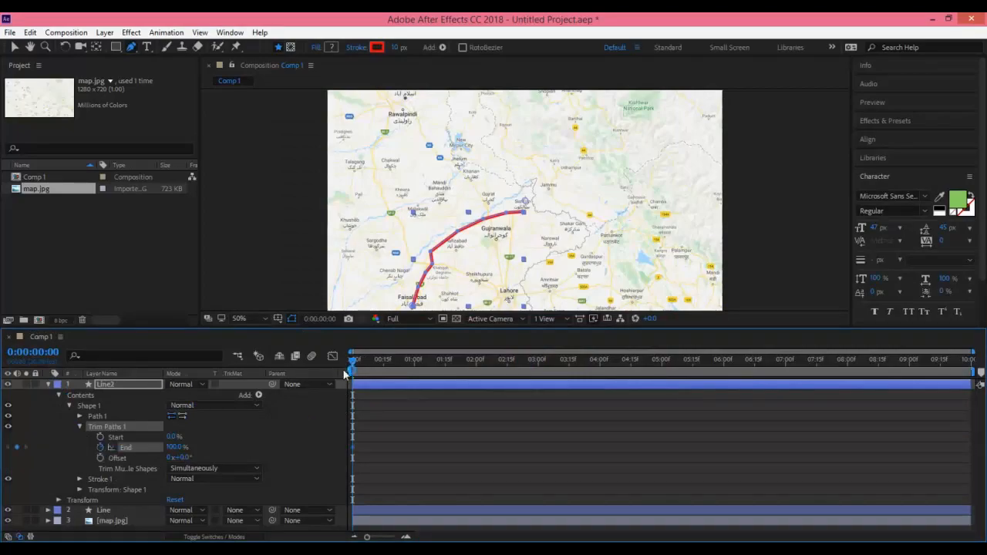
{"action": "left_click_drag", "start_coordinate": [352, 365], "coordinate": [490, 361]}
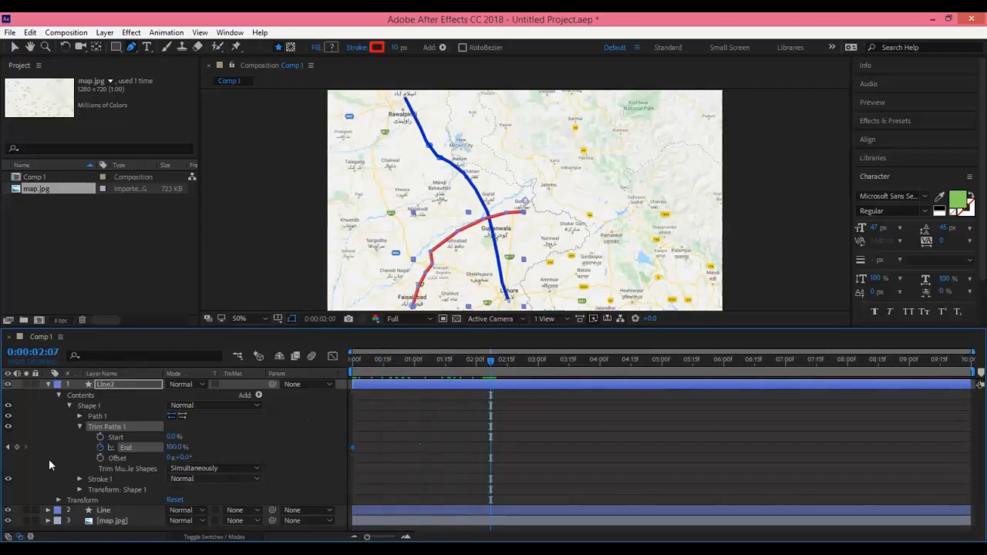
{"action": "left_click", "coordinate": [17, 447]}
{"action": "key", "text": "Home"}
{"action": "left_click", "coordinate": [171, 448]}
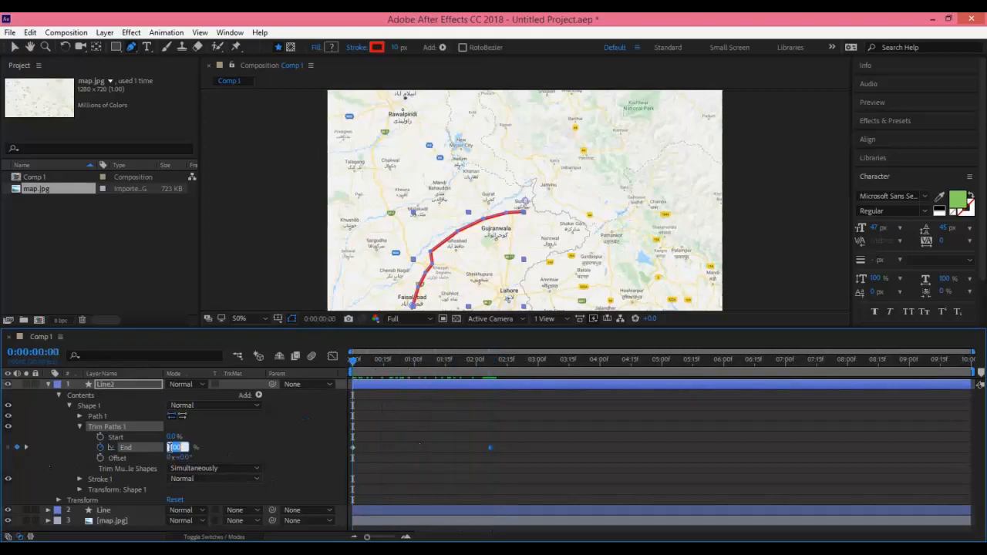
{"action": "type", "text": "0"}
{"action": "left_click", "coordinate": [375, 460]}
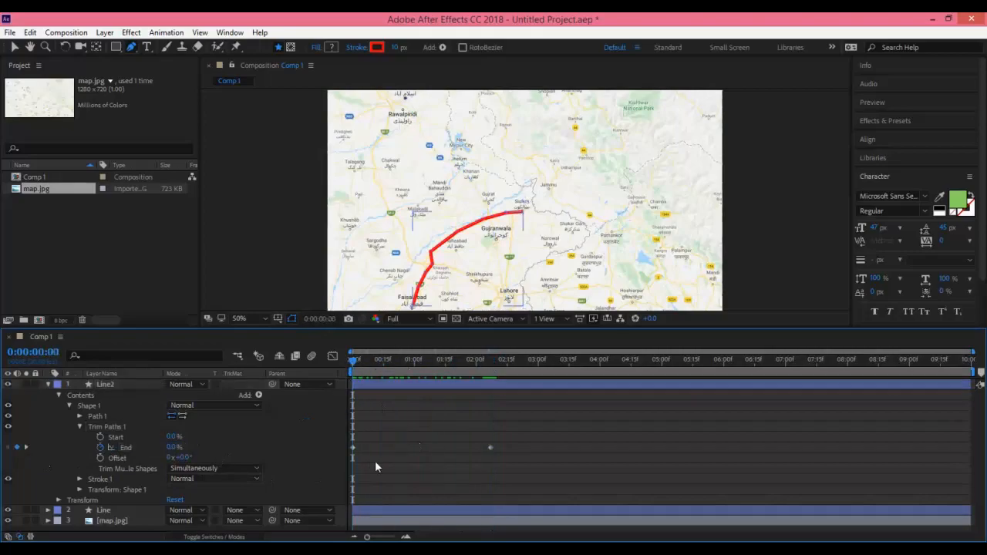
Apply Easy Ease to both of Line2's End keyframes and adjust their easing curve in the Graph Editor
{"action": "left_click_drag", "start_coordinate": [495, 462], "coordinate": [340, 445]}
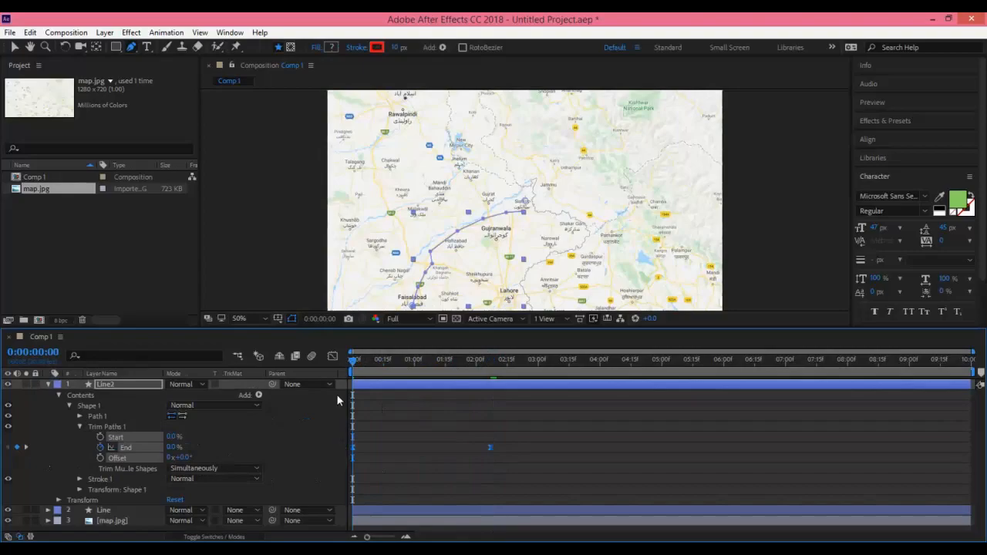
{"action": "left_click", "coordinate": [332, 356]}
{"action": "left_click_drag", "start_coordinate": [436, 472], "coordinate": [436, 505]}
{"action": "left_click_drag", "start_coordinate": [375, 505], "coordinate": [407, 505]}
{"action": "left_click", "coordinate": [332, 357]}
{"action": "left_click", "coordinate": [48, 385]}
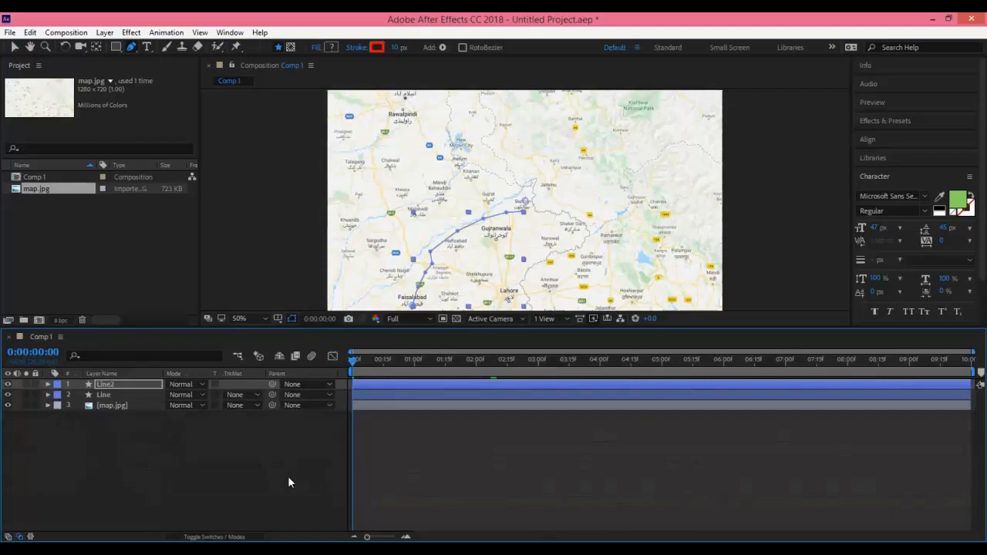
Play the composition from the first frame to check both route lines animating together
{"action": "key", "text": "space"}
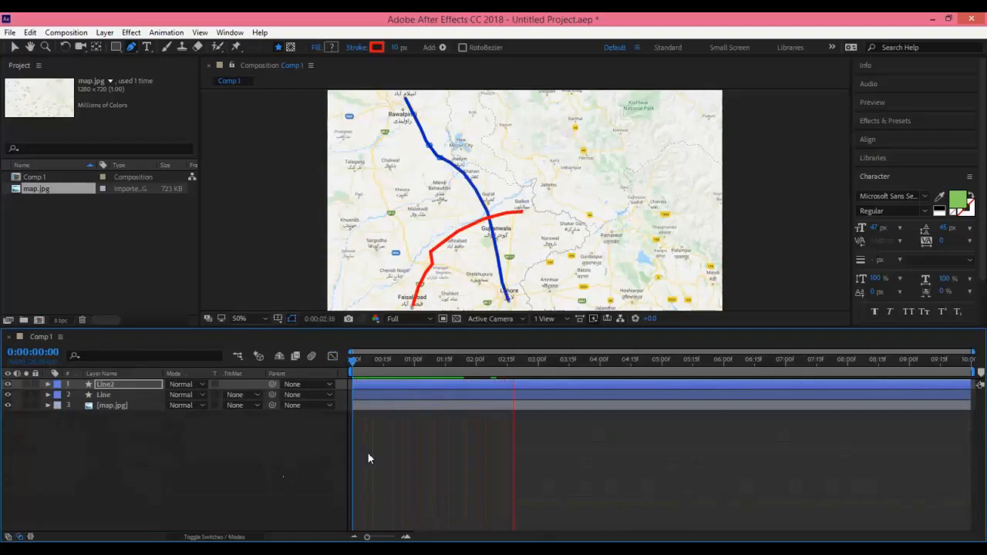
{"action": "key", "text": "space"}
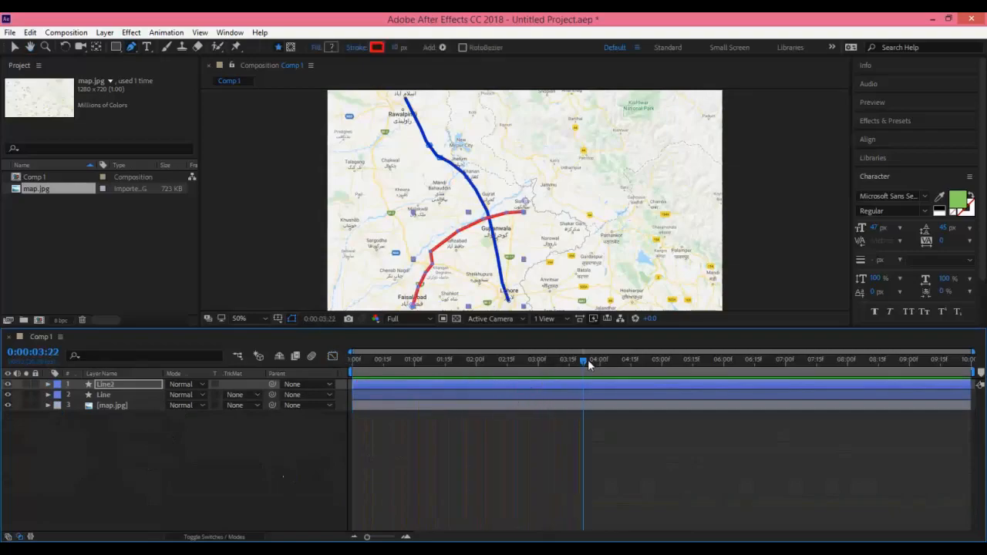
{"action": "mouse_move", "coordinate": [576, 362]}
{"action": "left_mouse_down"}
{"action": "mouse_move", "coordinate": [373, 362]}
{"action": "mouse_move", "coordinate": [324, 430]}
{"action": "left_mouse_up"}
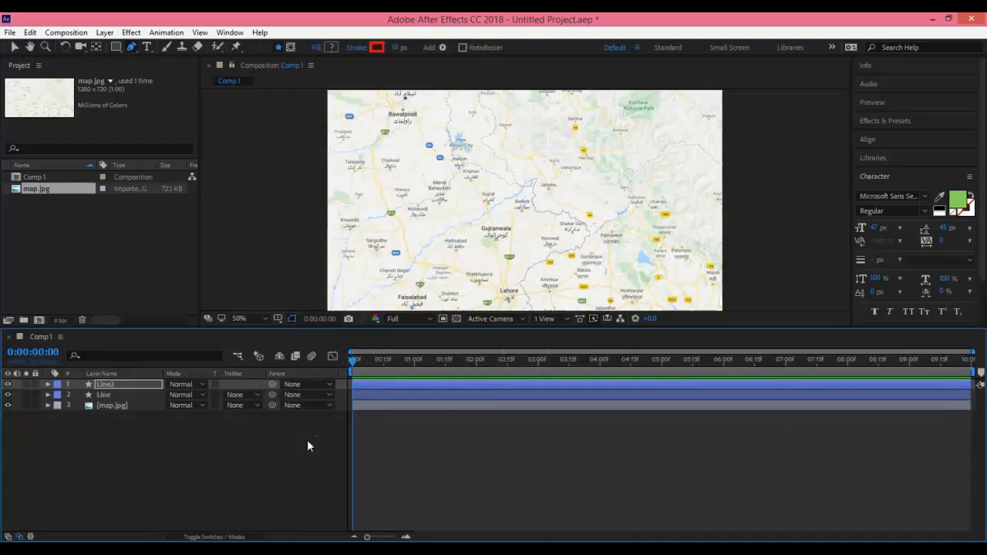
{"action": "key", "text": "space"}
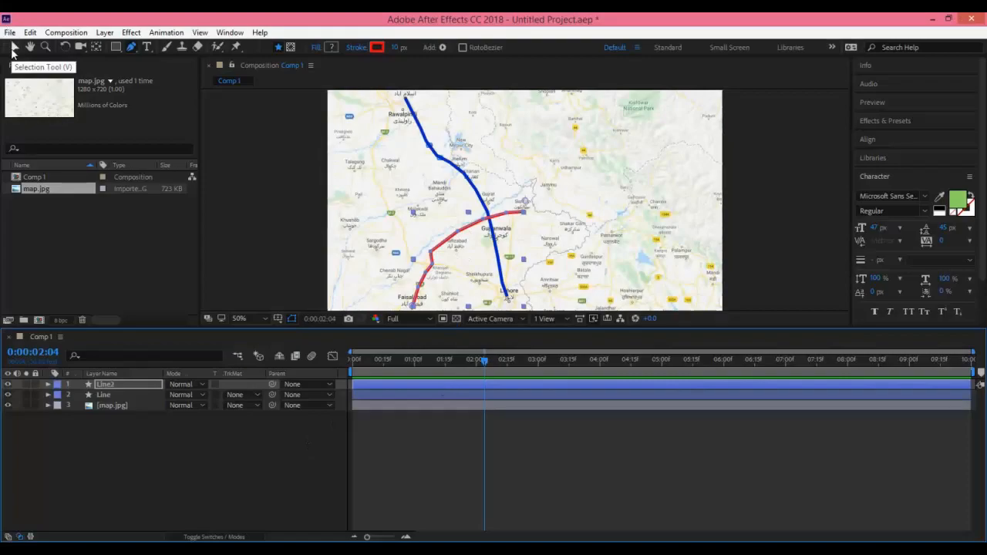
Shift the Line2 layer along the timeline with the Selection tool so it starts at about 0:00:02:12
{"action": "left_click", "coordinate": [14, 47]}
{"action": "left_click_drag", "start_coordinate": [426, 381], "coordinate": [531, 383]}
{"action": "left_click", "coordinate": [471, 361]}
{"action": "left_click_drag", "start_coordinate": [471, 361], "coordinate": [561, 383]}
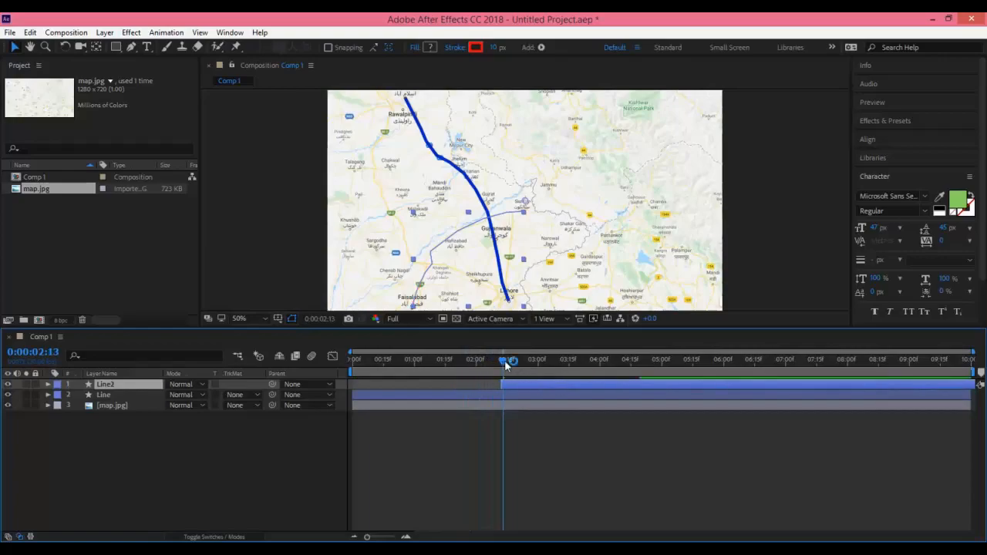
Play the composition from the first frame to check that the routes draw one after the other
{"action": "left_click_drag", "start_coordinate": [504, 360], "coordinate": [342, 359]}
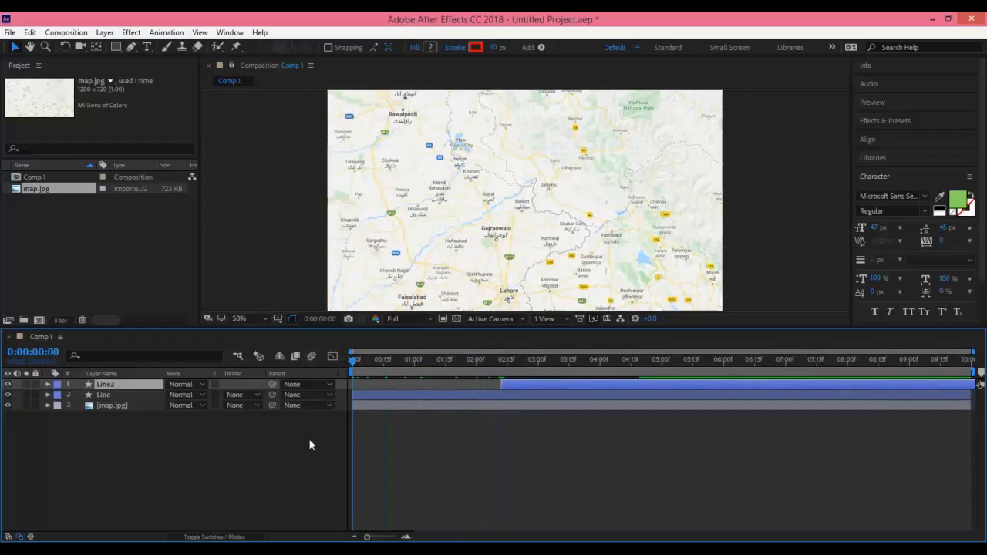
{"action": "key", "text": "space"}
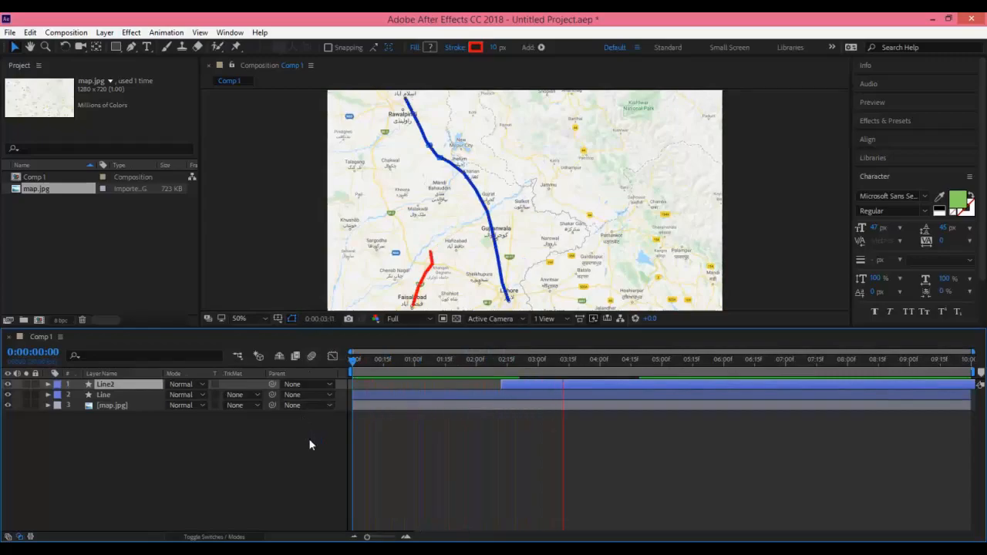
{"action": "key", "text": "space"}
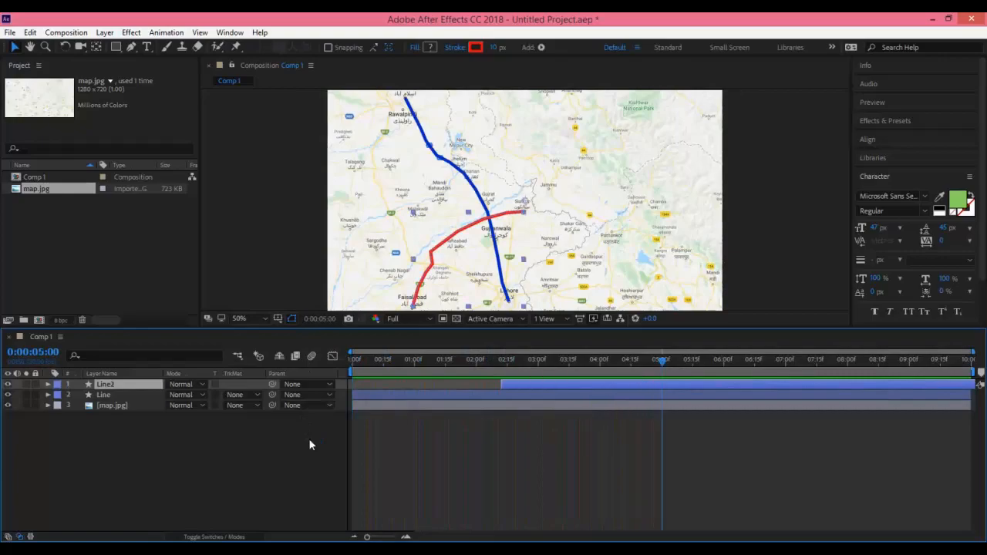